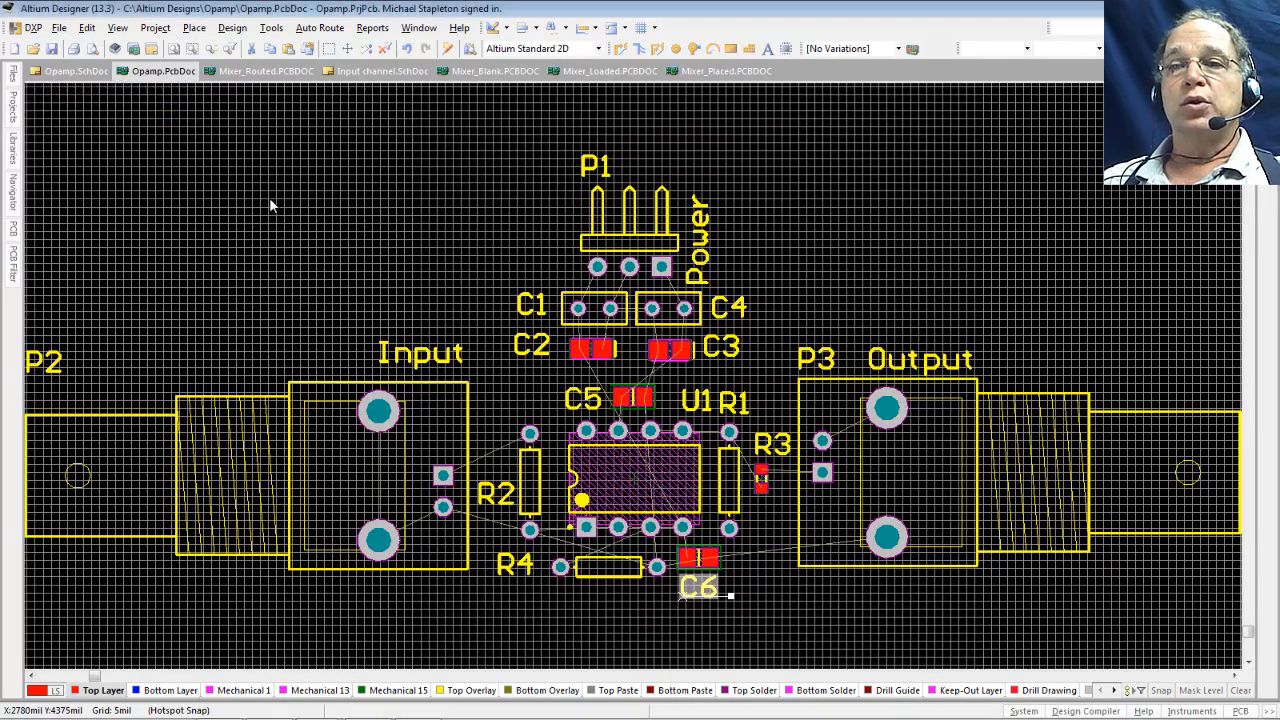
- Select all the components and move them together into the lower-left corner of the board area
scroll(270, 201, "down", 3, "ctrl")
scroll(271, 200, "down", 1, "ctrl")
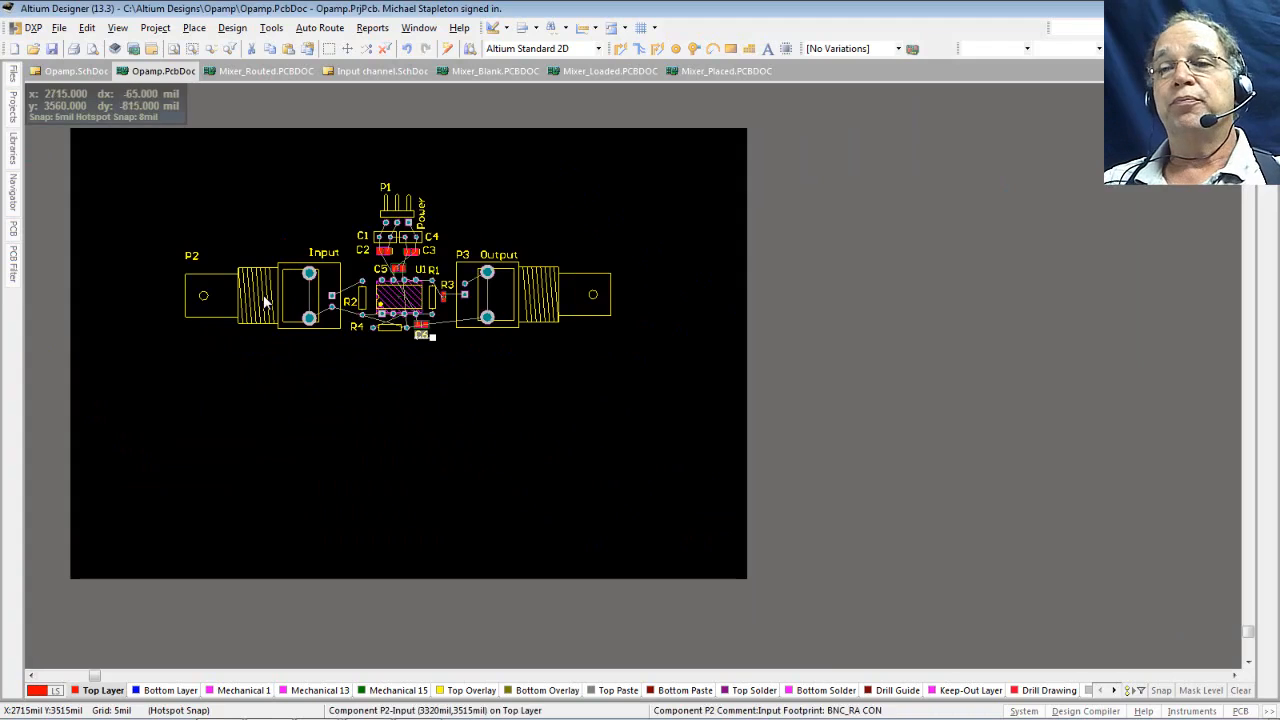
left_click_drag(133, 161, 650, 387)
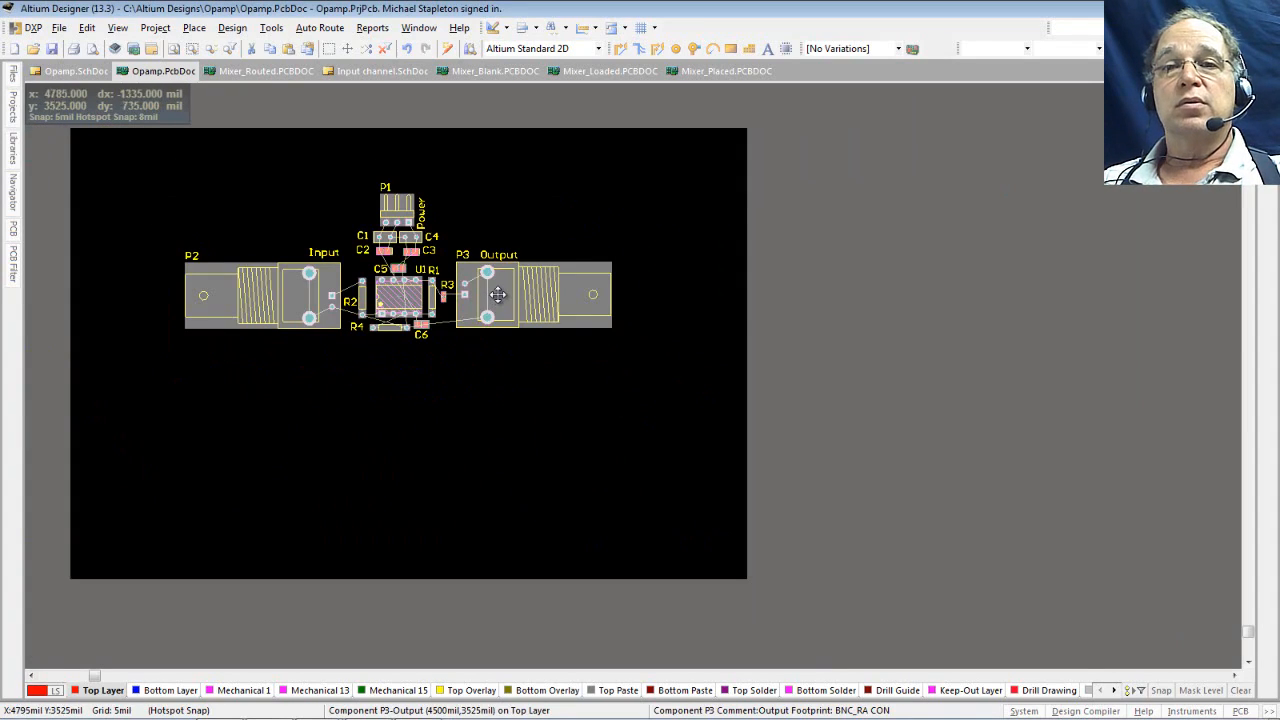
left_click_drag(502, 290, 390, 520)
left_click(409, 432)
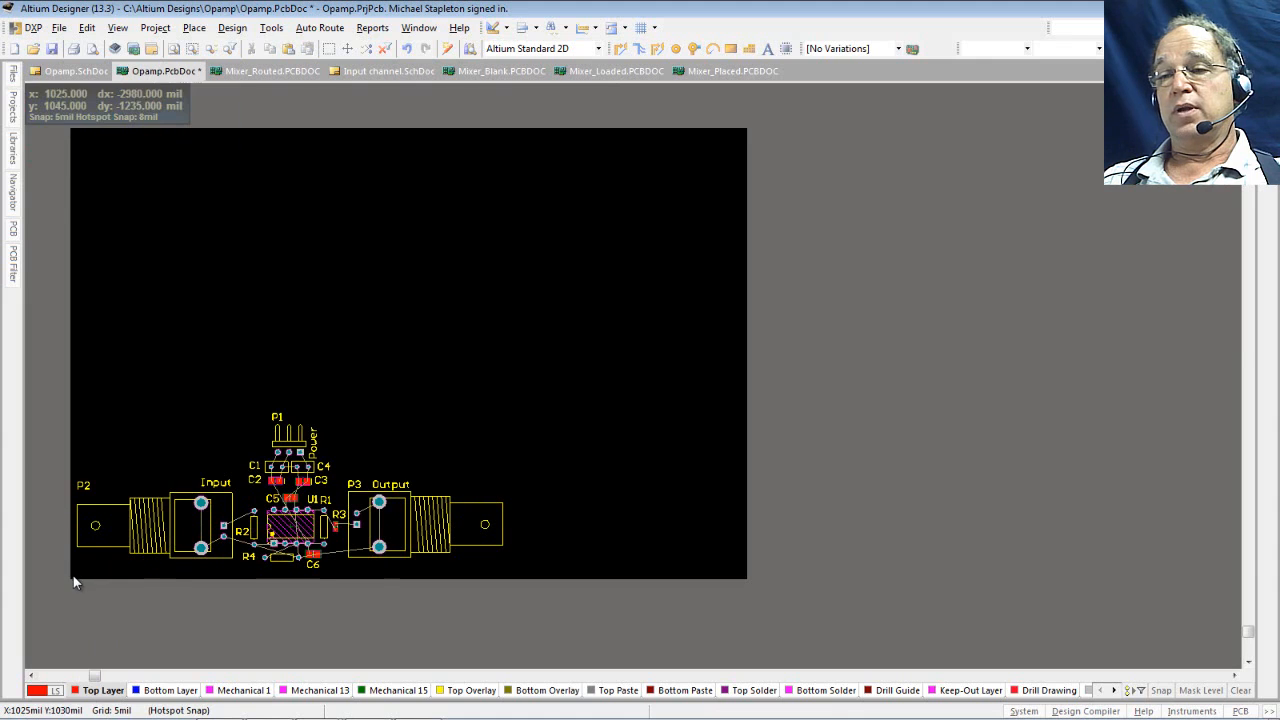
- Set the relative origin exactly at the board's lower-left corner
left_click(497, 30)
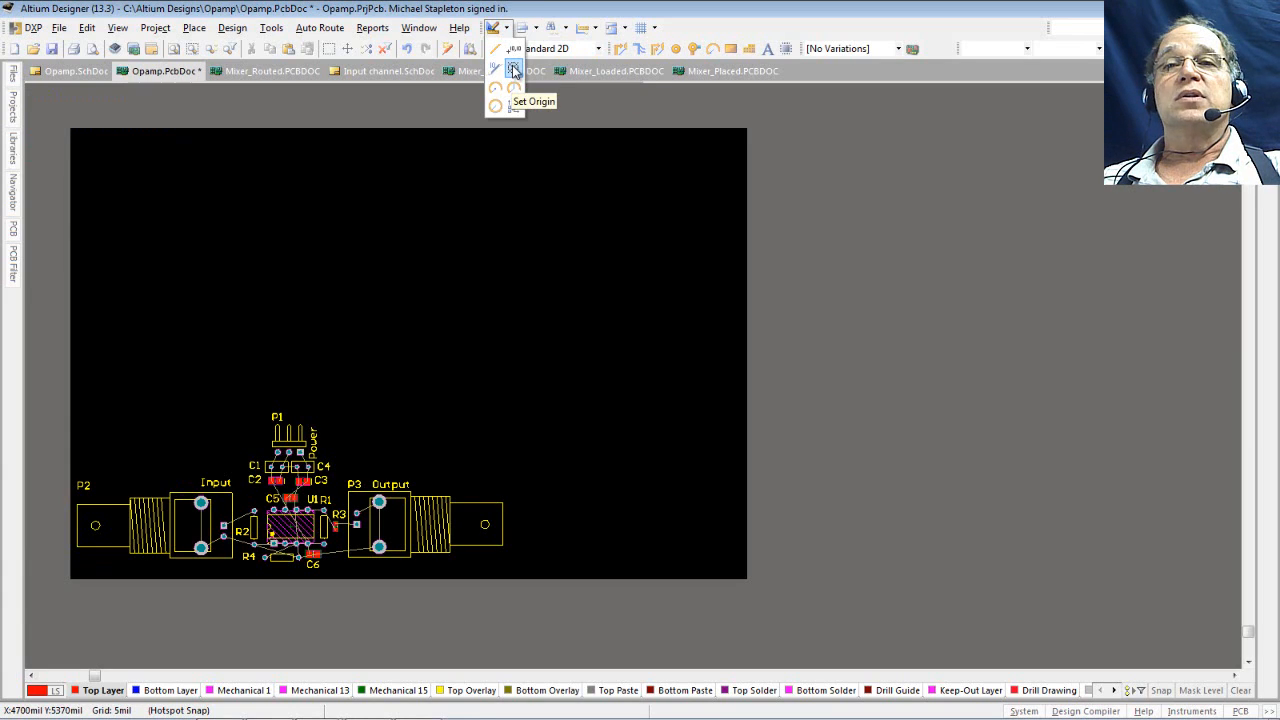
left_click(513, 69)
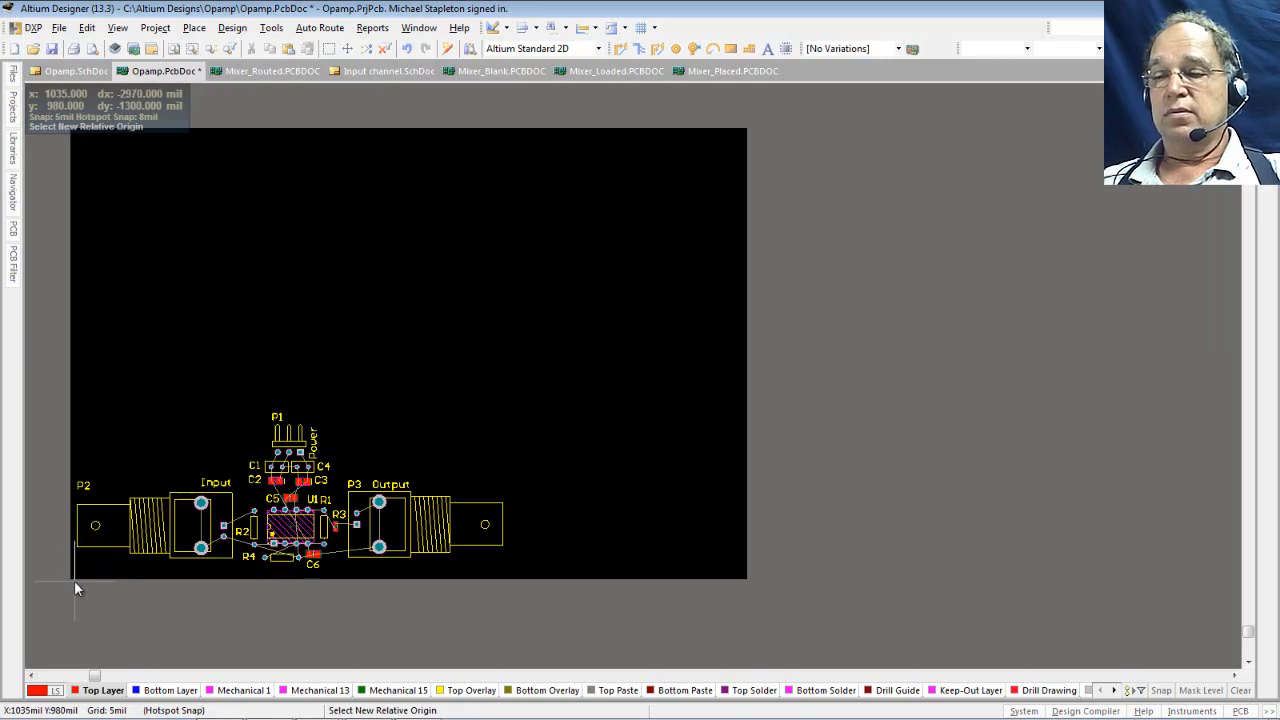
scroll(74, 580, "up", 5, "ctrl")
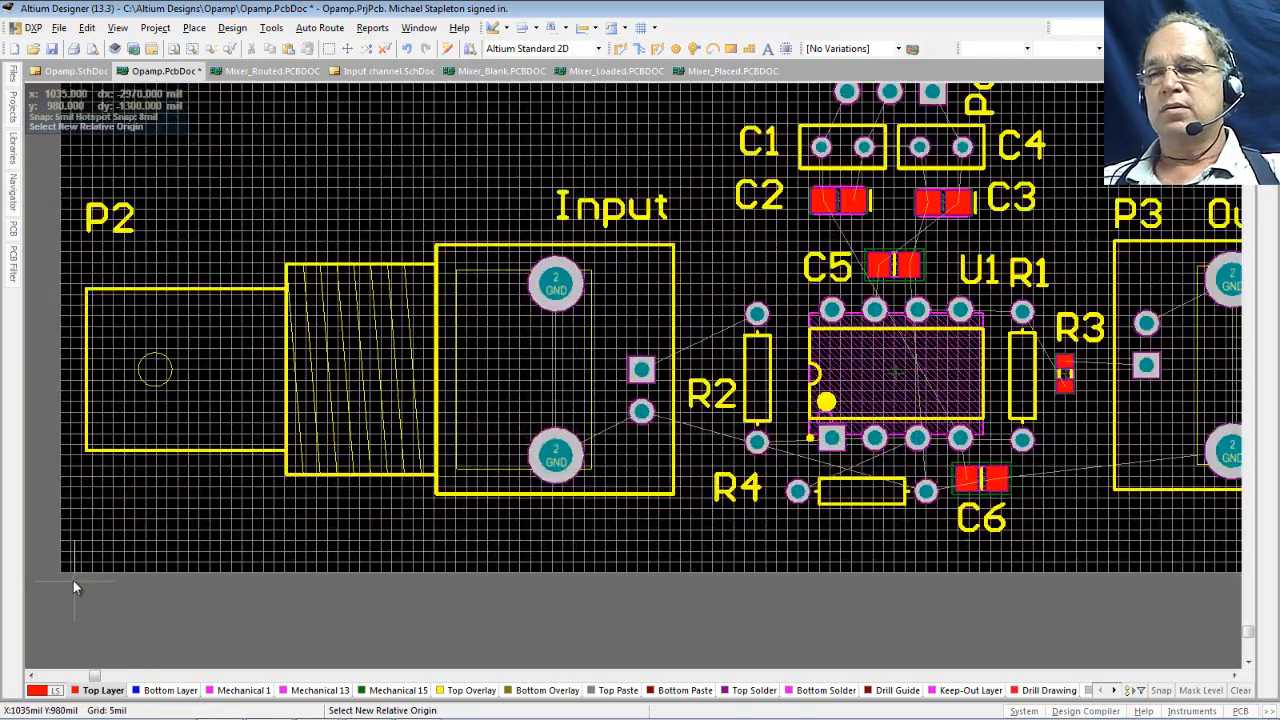
scroll(56, 573, "up", 6, "ctrl")
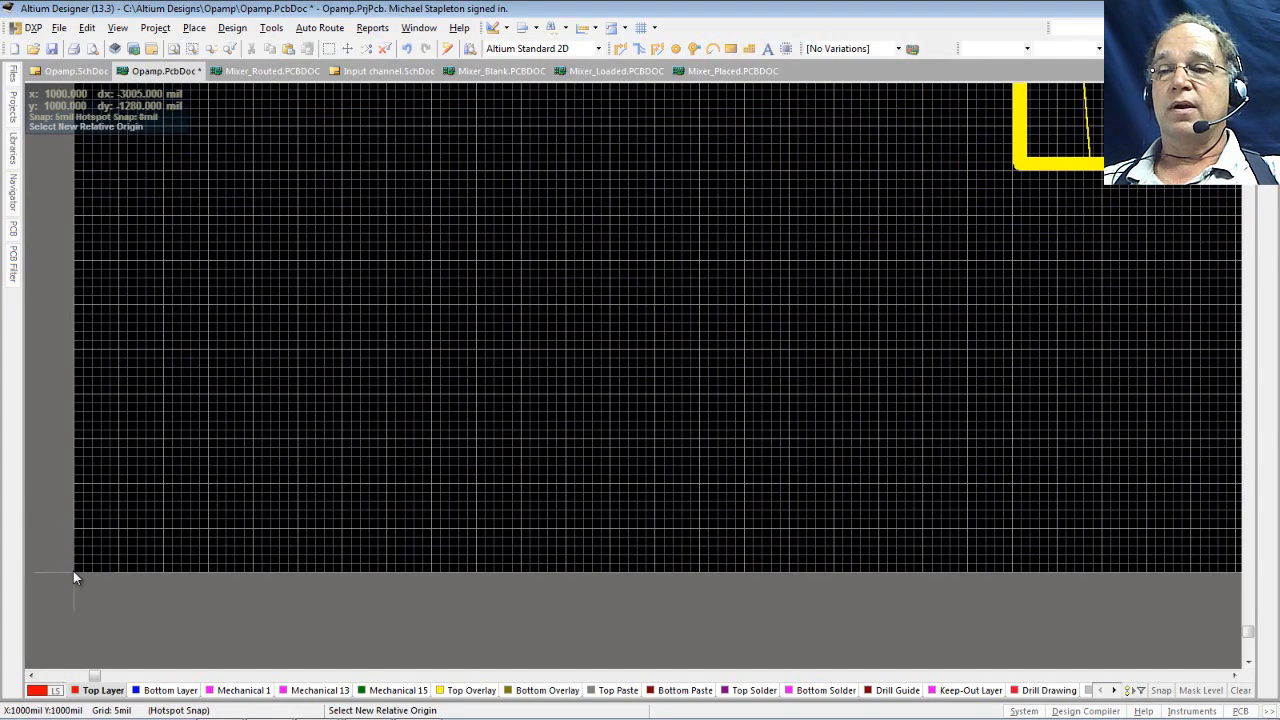
left_click(73, 571)
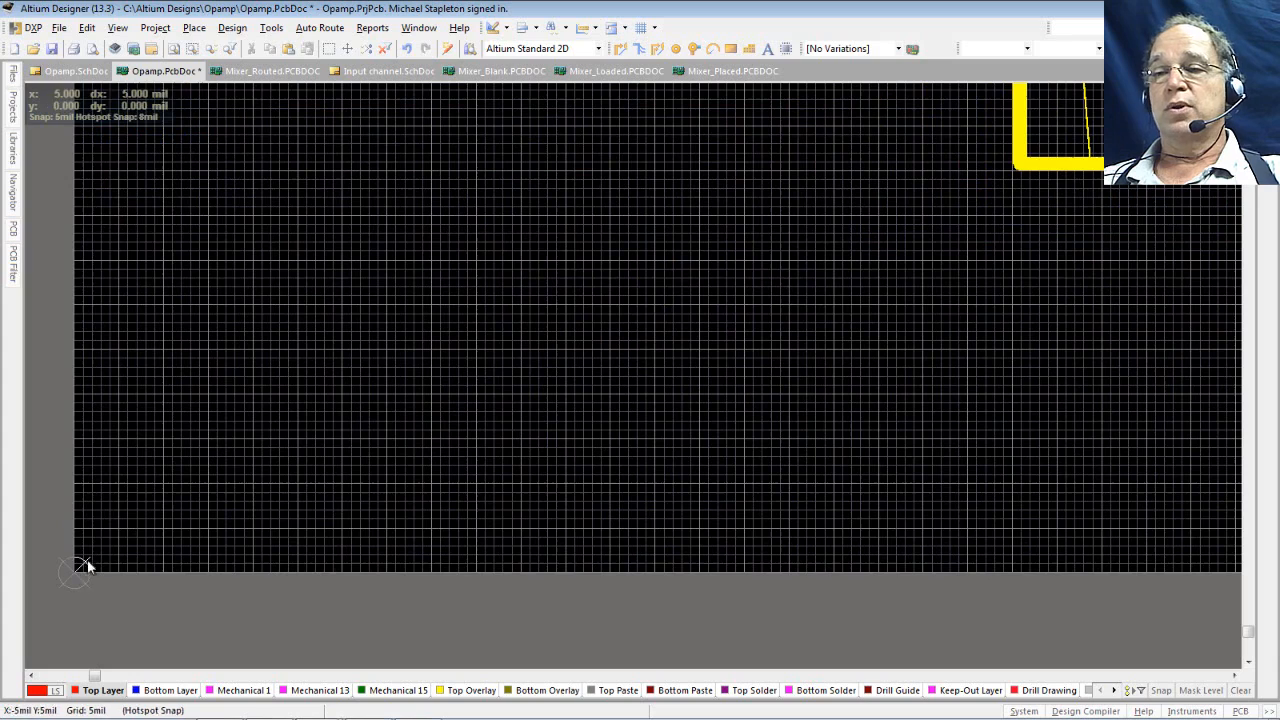
key("shift")
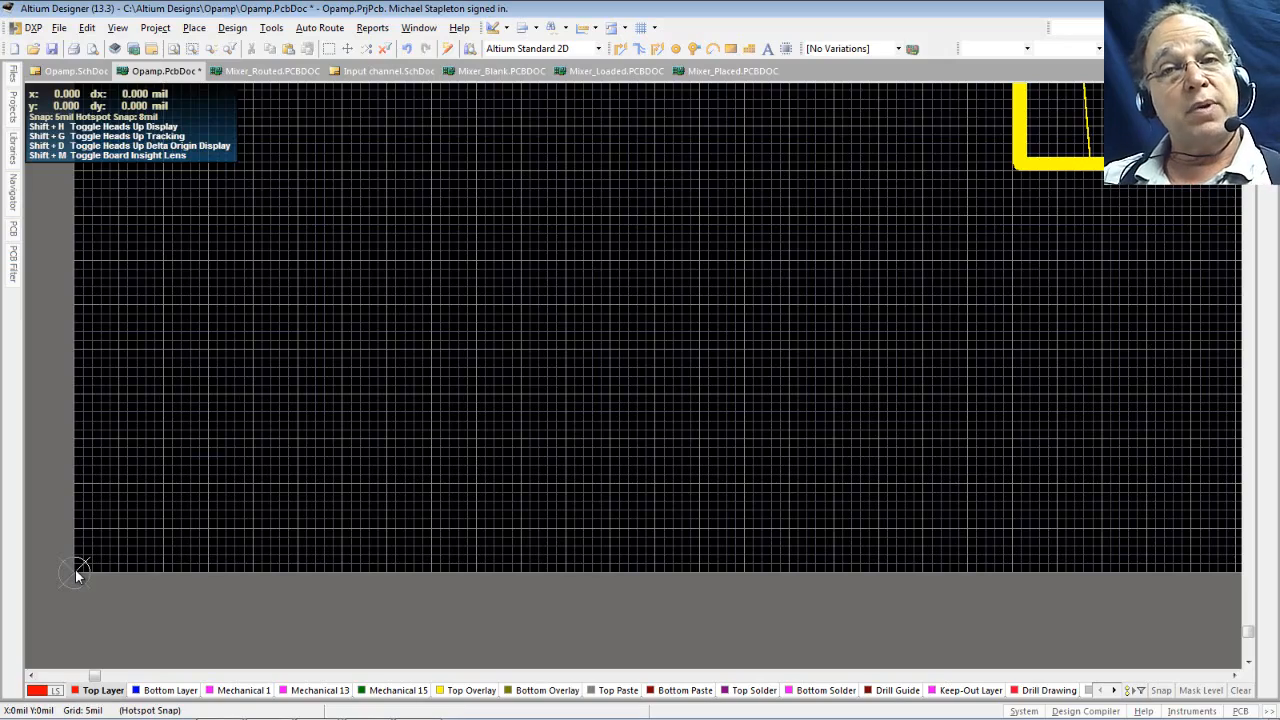
key("shift")
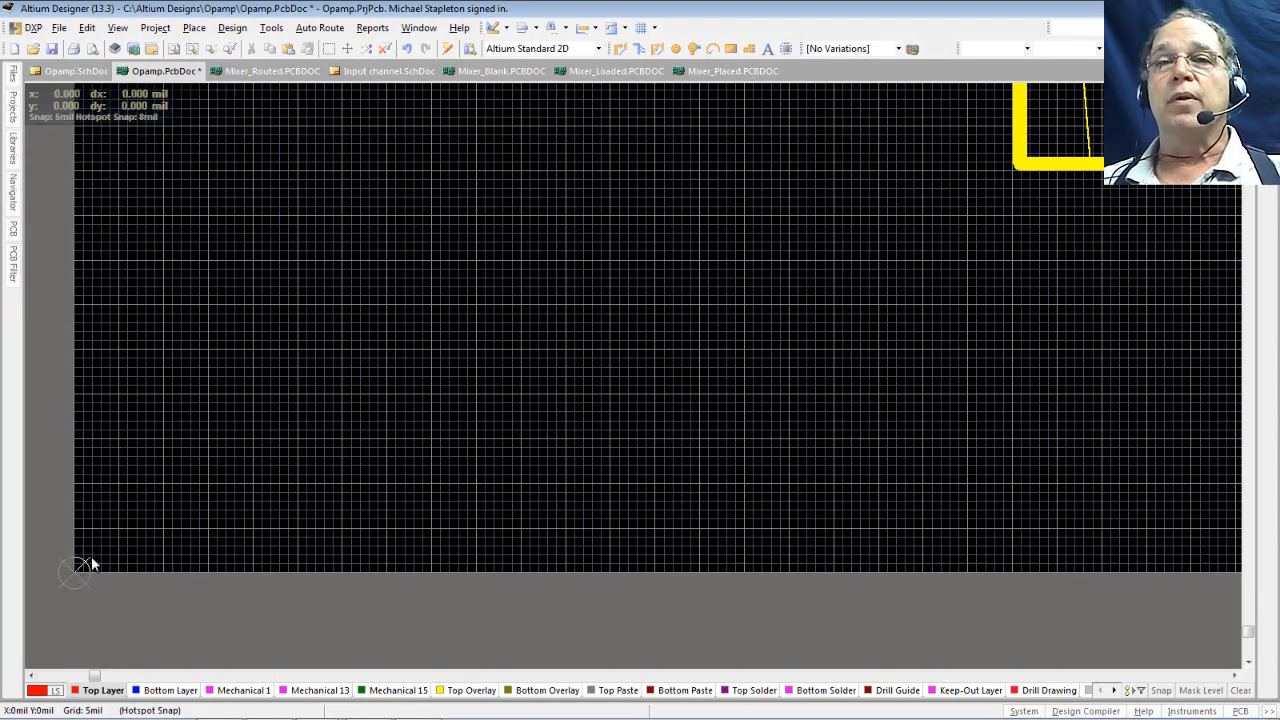
- Start redefining the board shape and place the first outline vertex at the origin, X 0, Y 0 mil
scroll(189, 258, "down", 10, "ctrl")
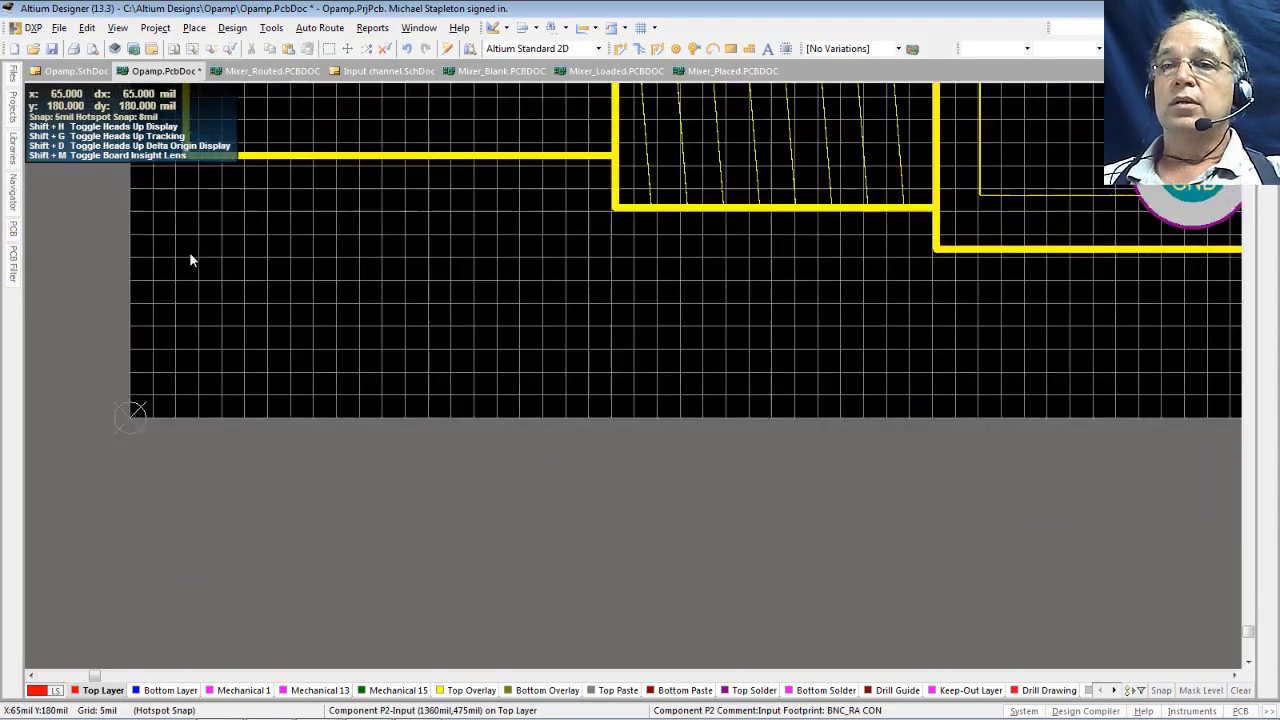
scroll(188, 258, "down", 2, "ctrl")
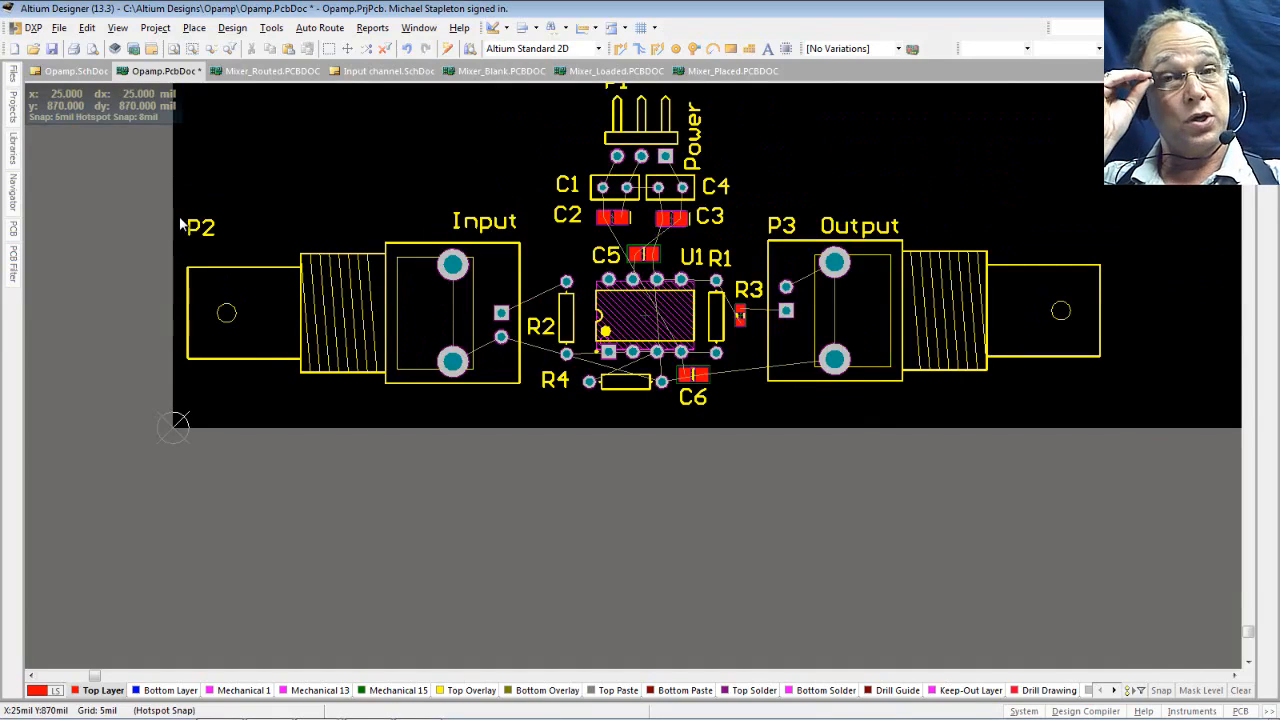
key("shift")
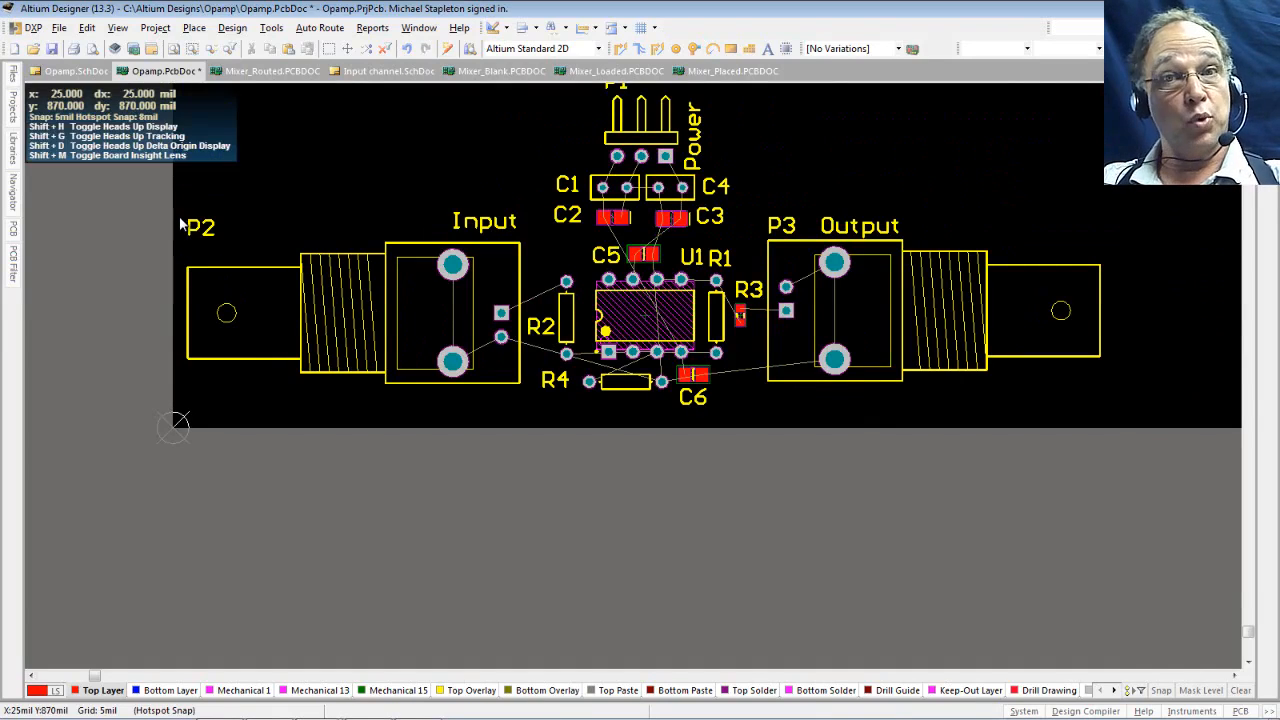
left_click(234, 29)
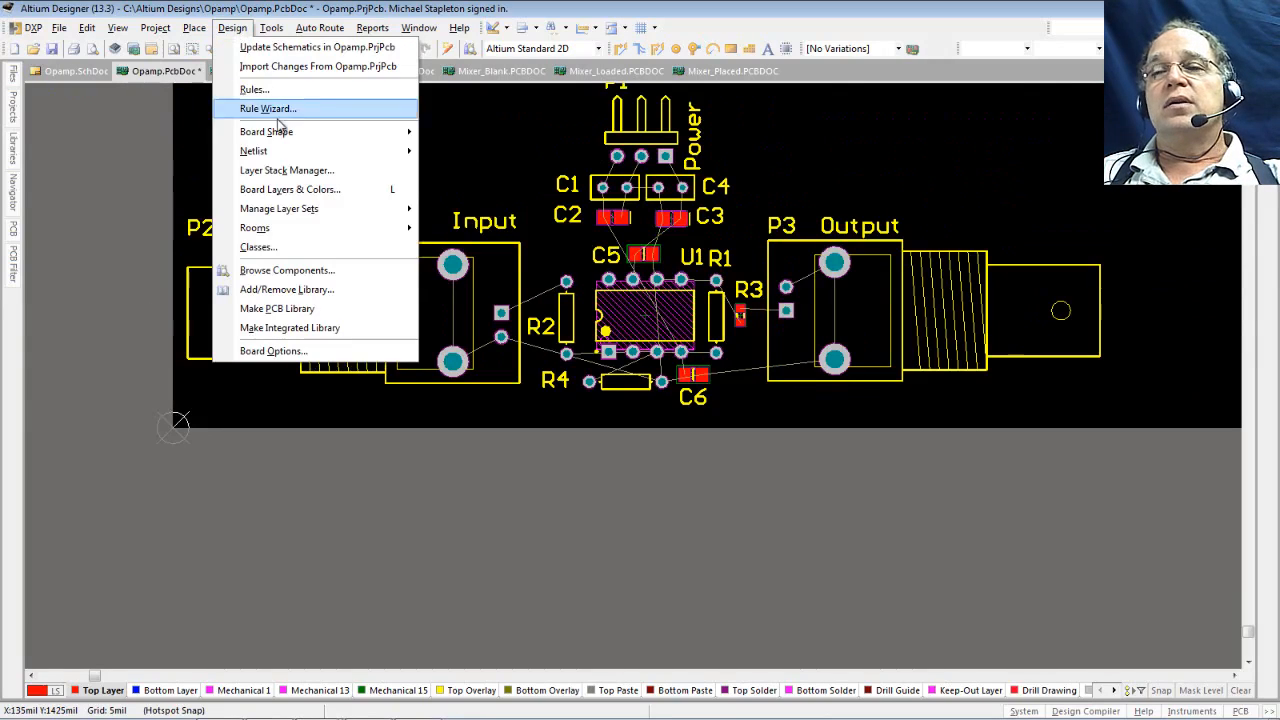
mouse_move(280, 138)
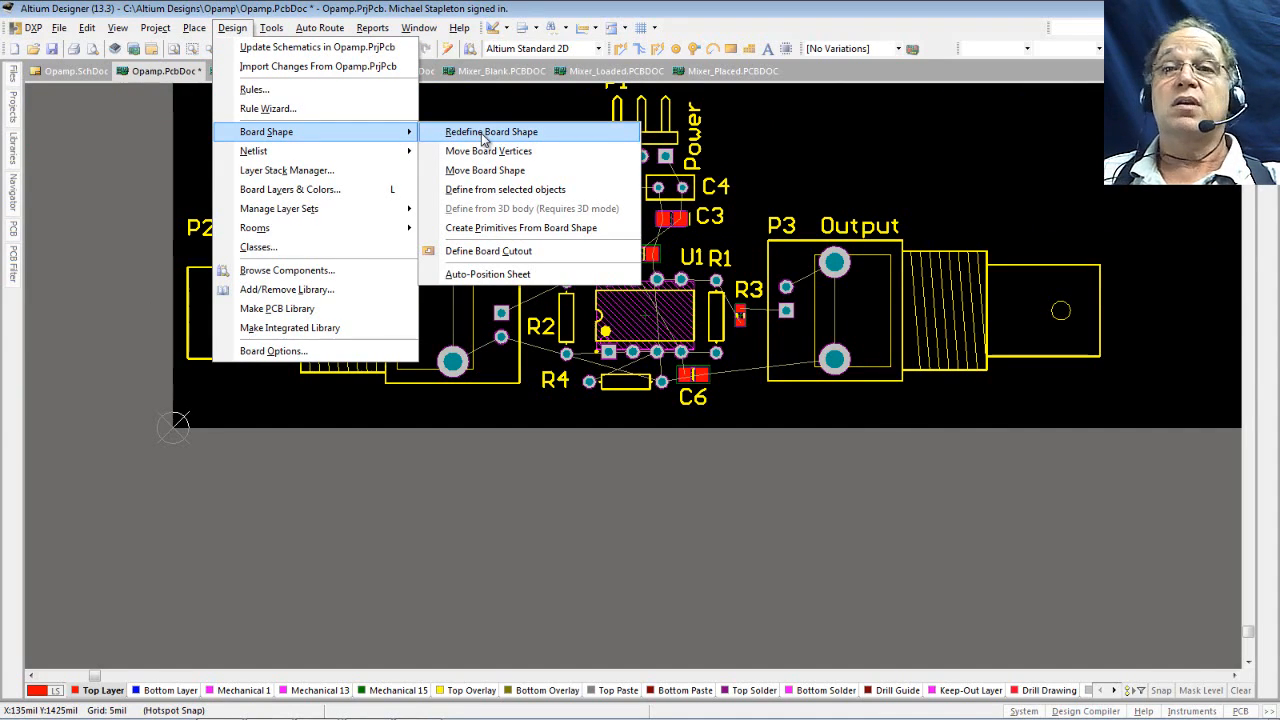
left_click(486, 133)
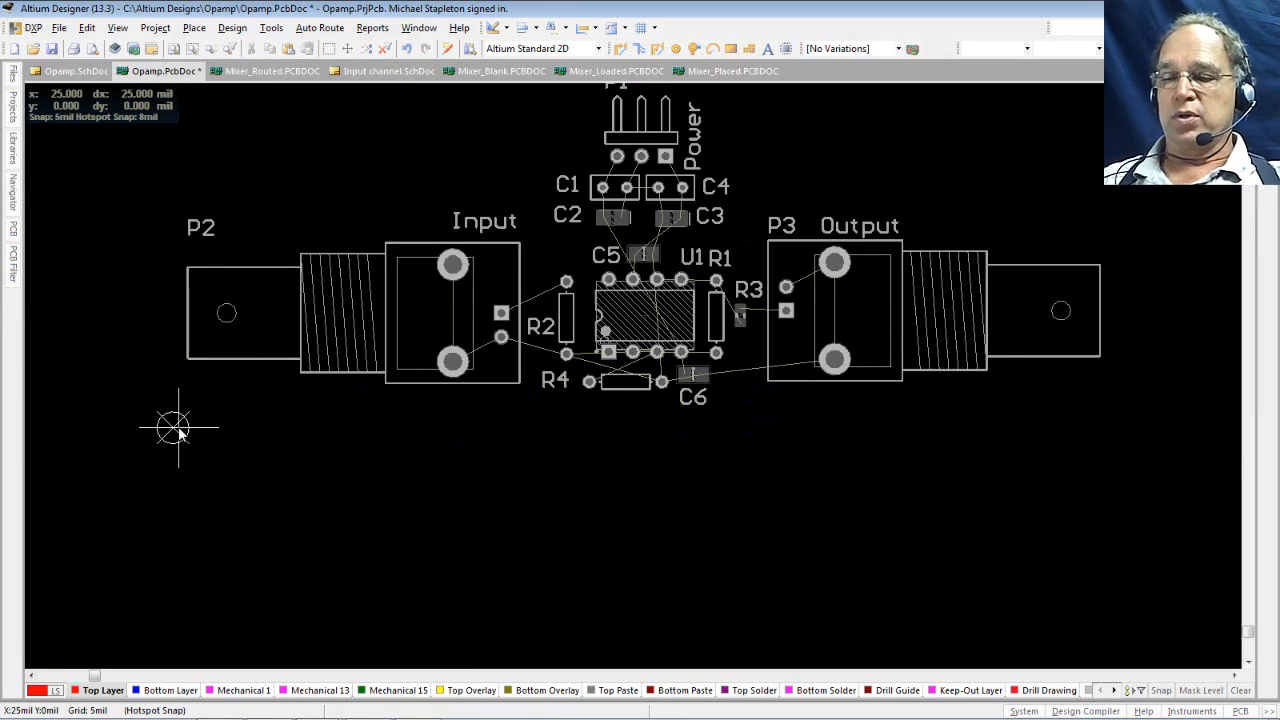
key("Page_Up")
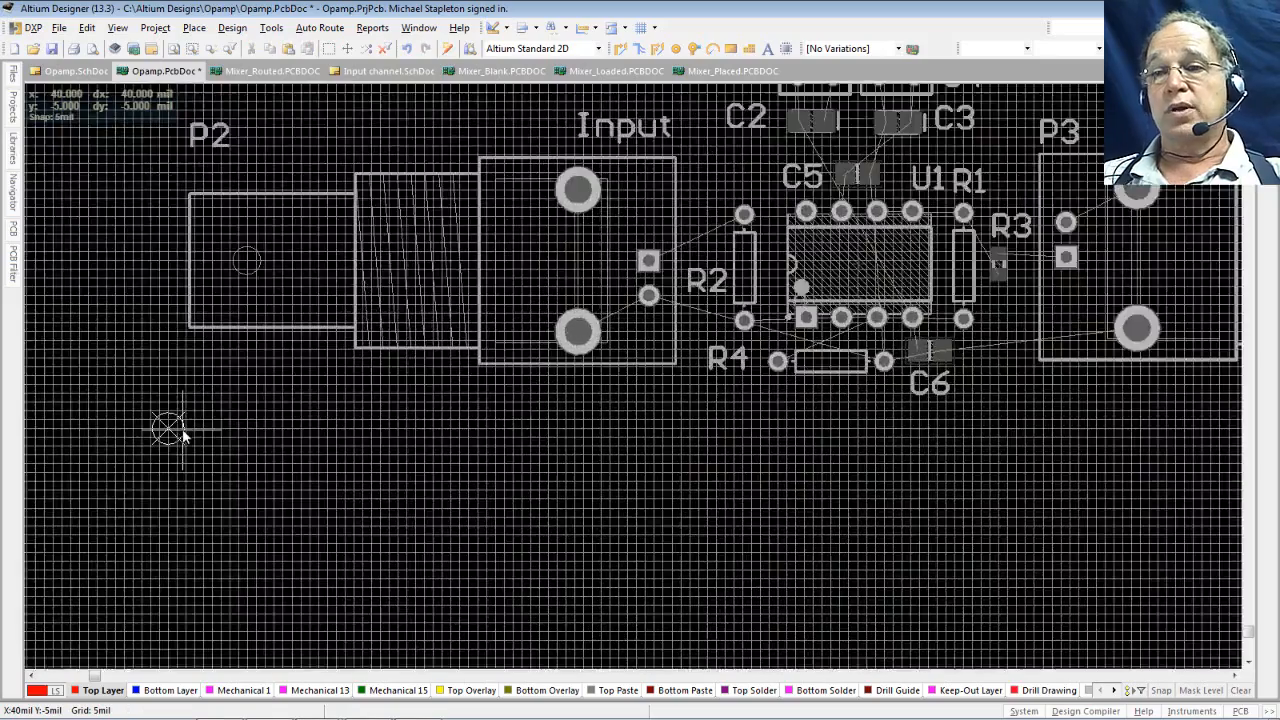
key("Page_Up")
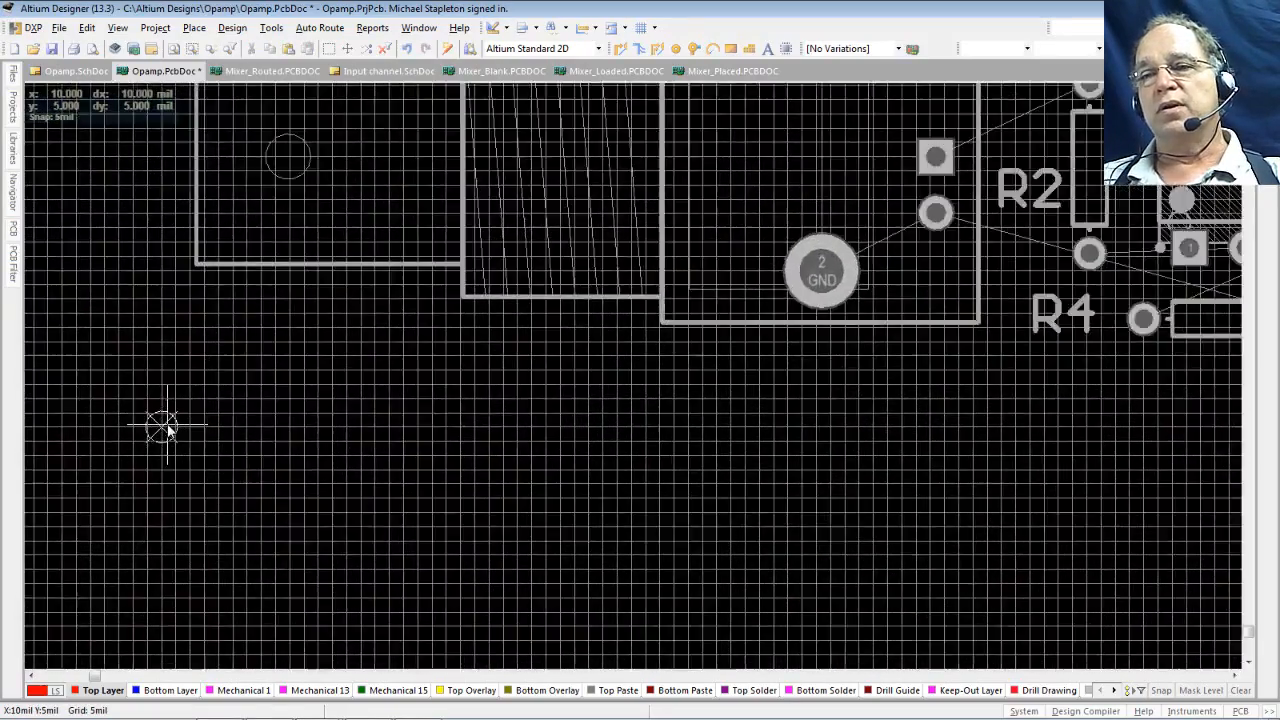
key("Page_Up")
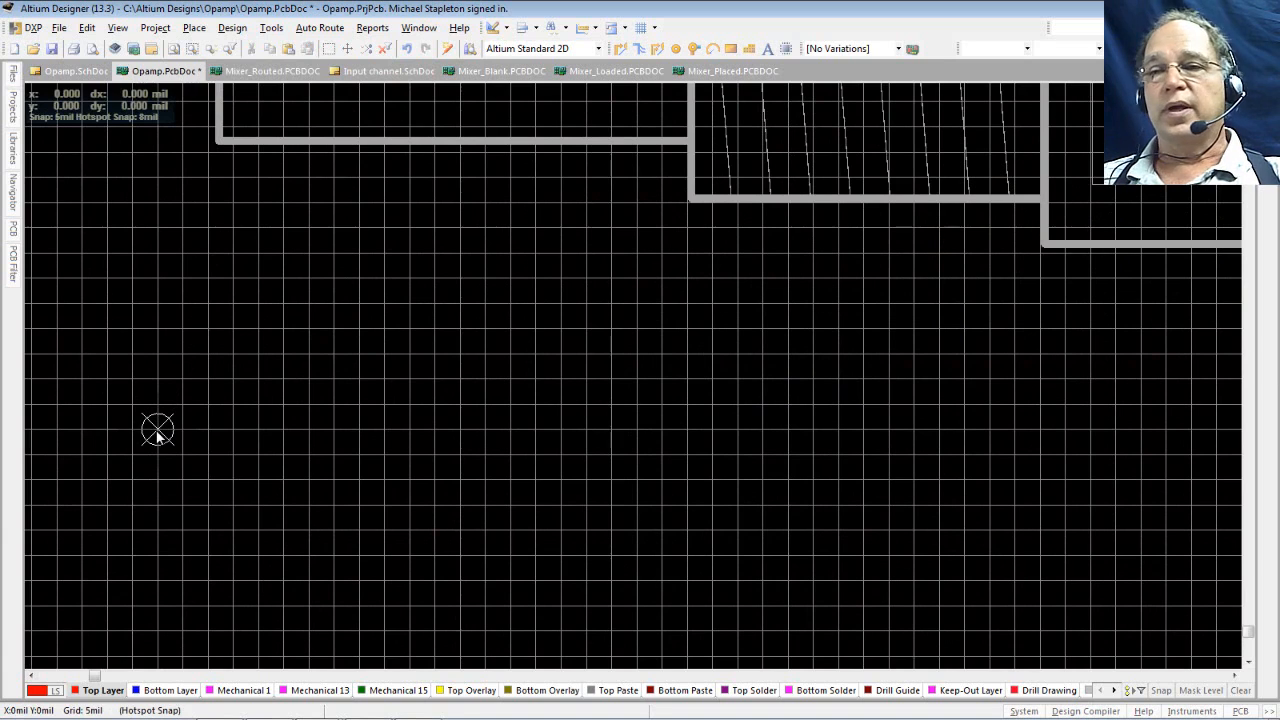
left_click(157, 430)
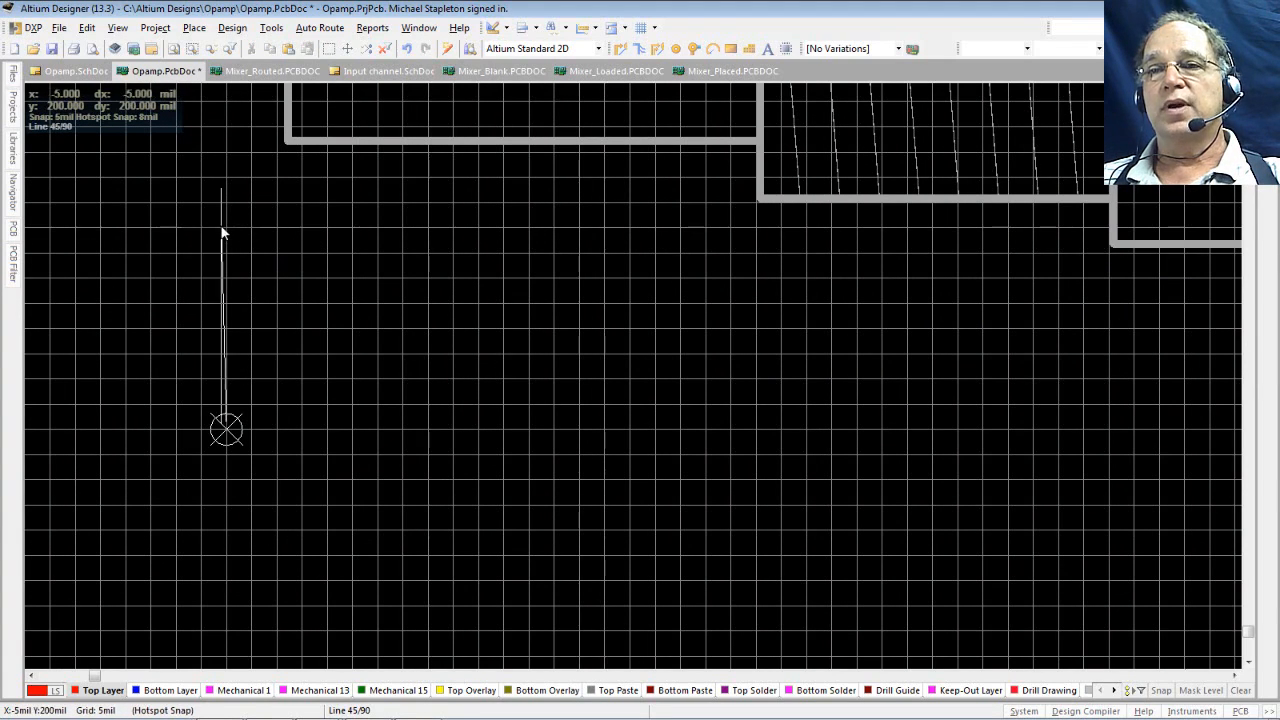
- Run the outline's left edge straight up and place its upper-left vertex at X 0, Y 1500 mil
scroll(222, 228, "down", 6, "ctrl")
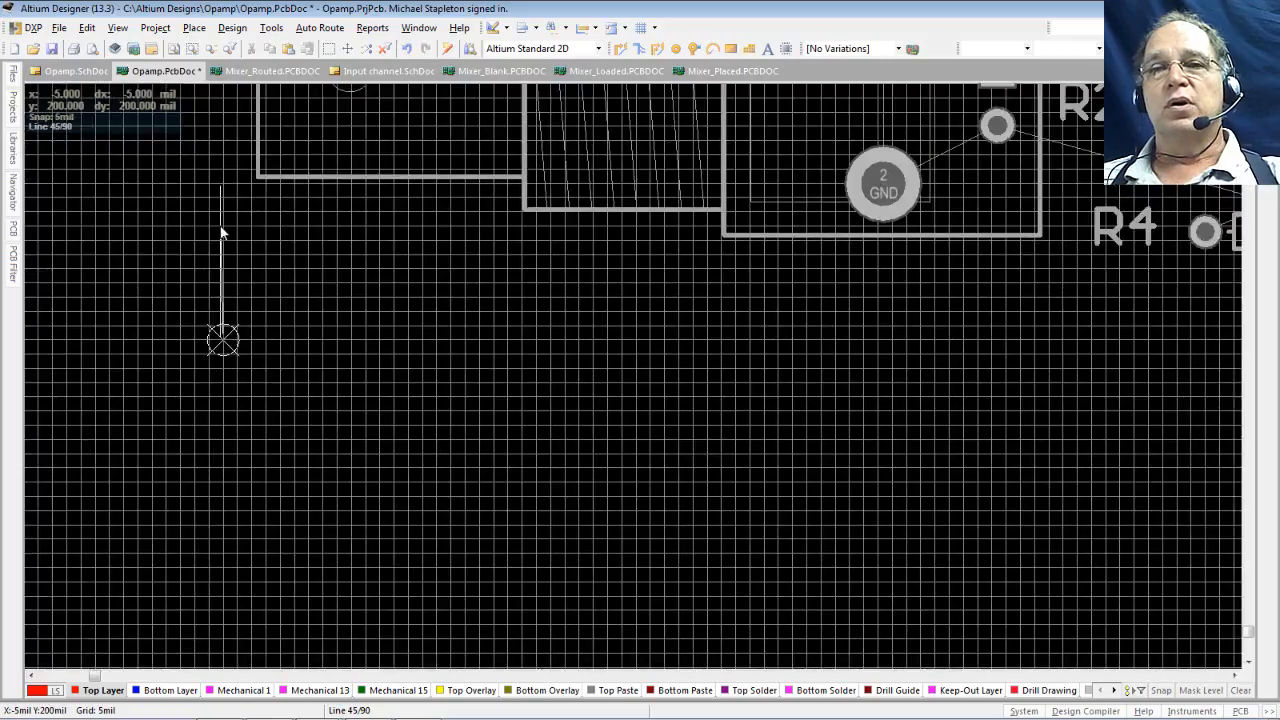
scroll(201, 192, "down", 2, "ctrl")
scroll(201, 193, "down", 3, "ctrl")
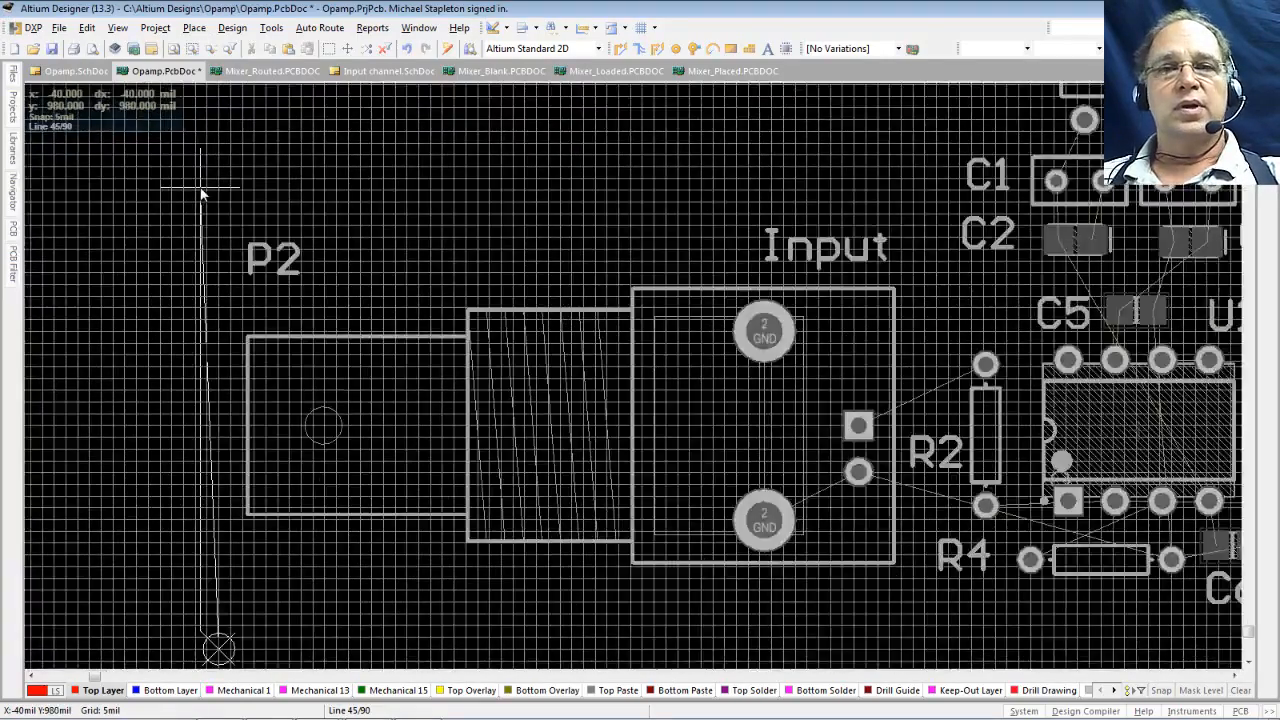
scroll(215, 185, "up", 3)
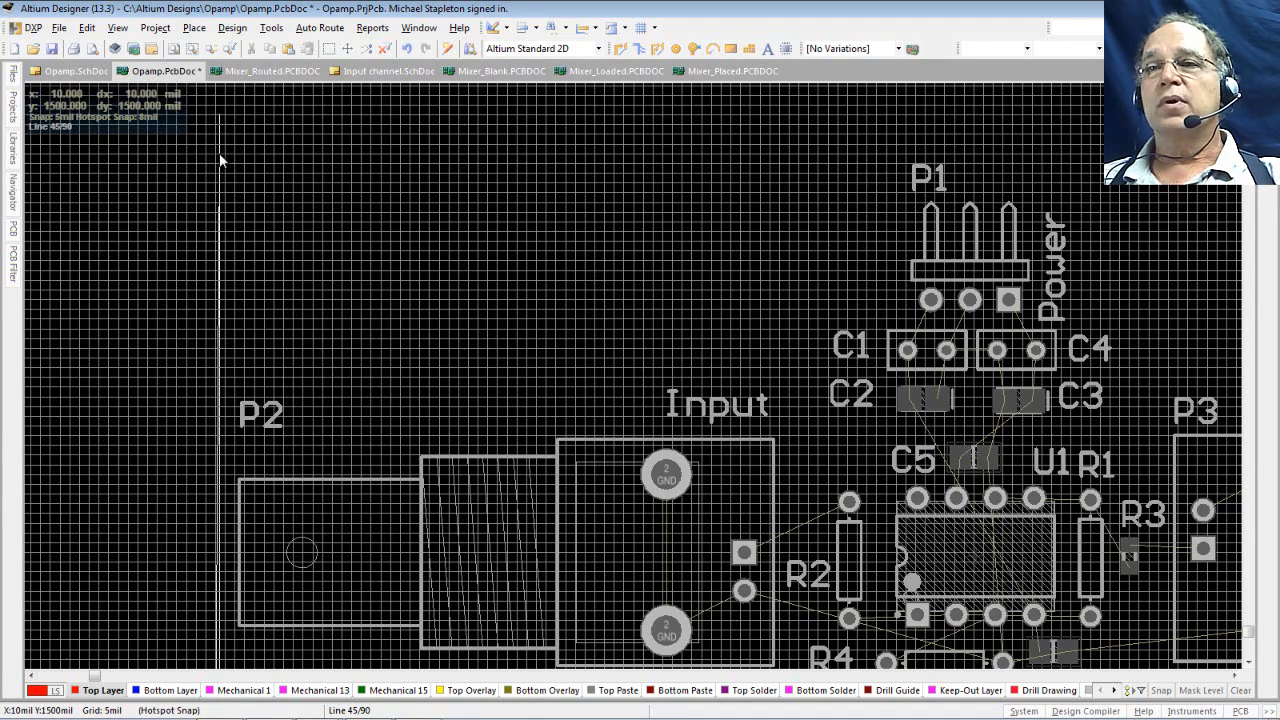
scroll(220, 160, "up", 6, "ctrl")
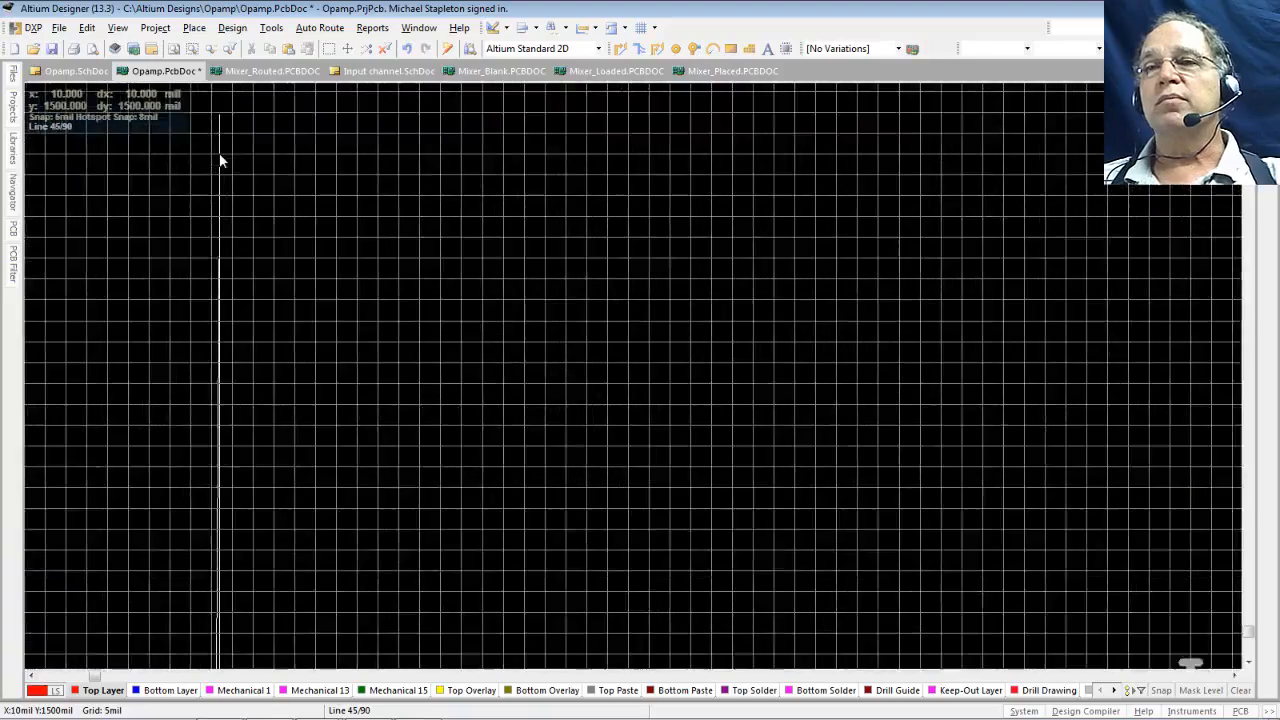
scroll(222, 160, "down", 3, "ctrl")
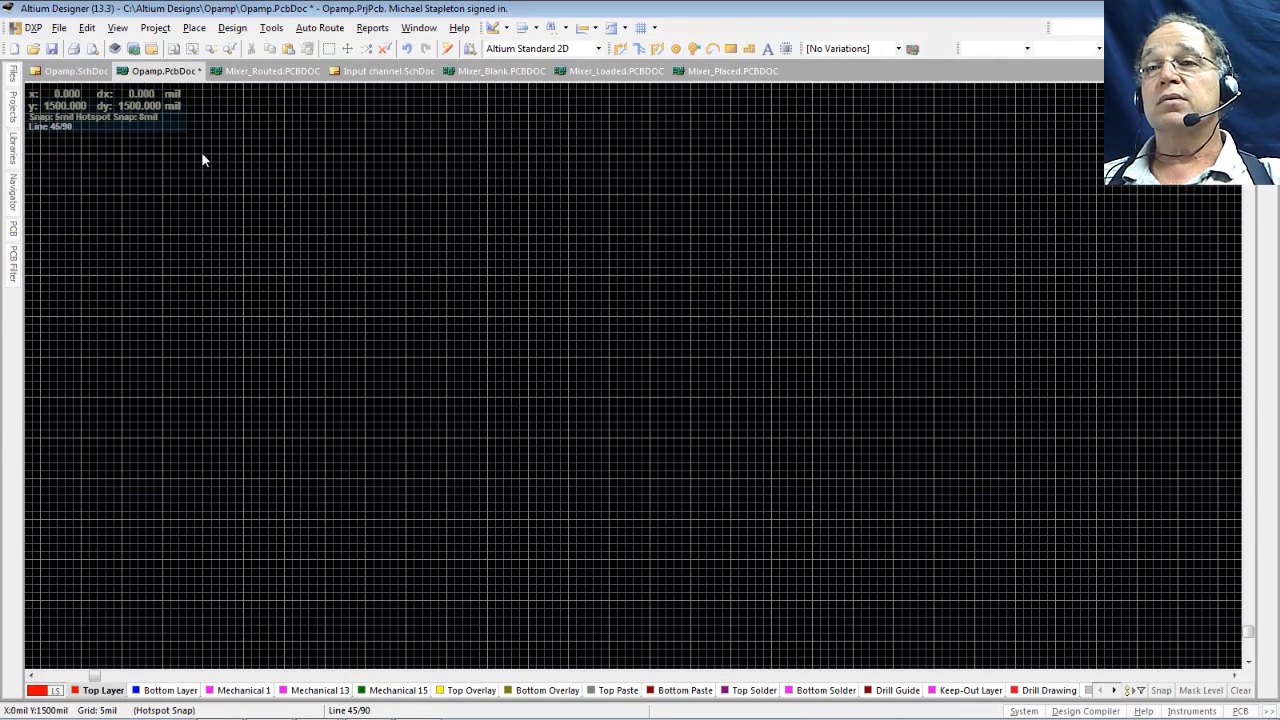
left_click(202, 155)
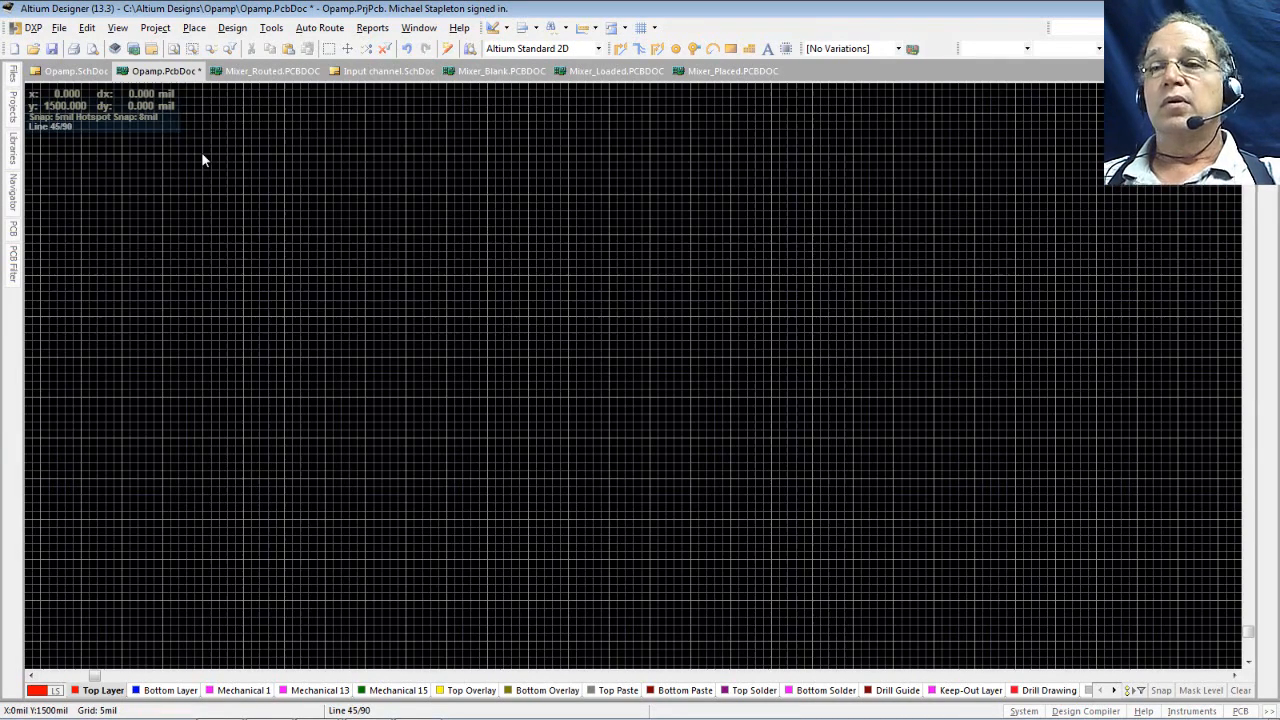
- Extend the outline's top edge and place its upper-right vertex at X 3900, Y 1500 mil
scroll(202, 155, "down", 4, "ctrl")
scroll(202, 155, "down", 5, "ctrl")
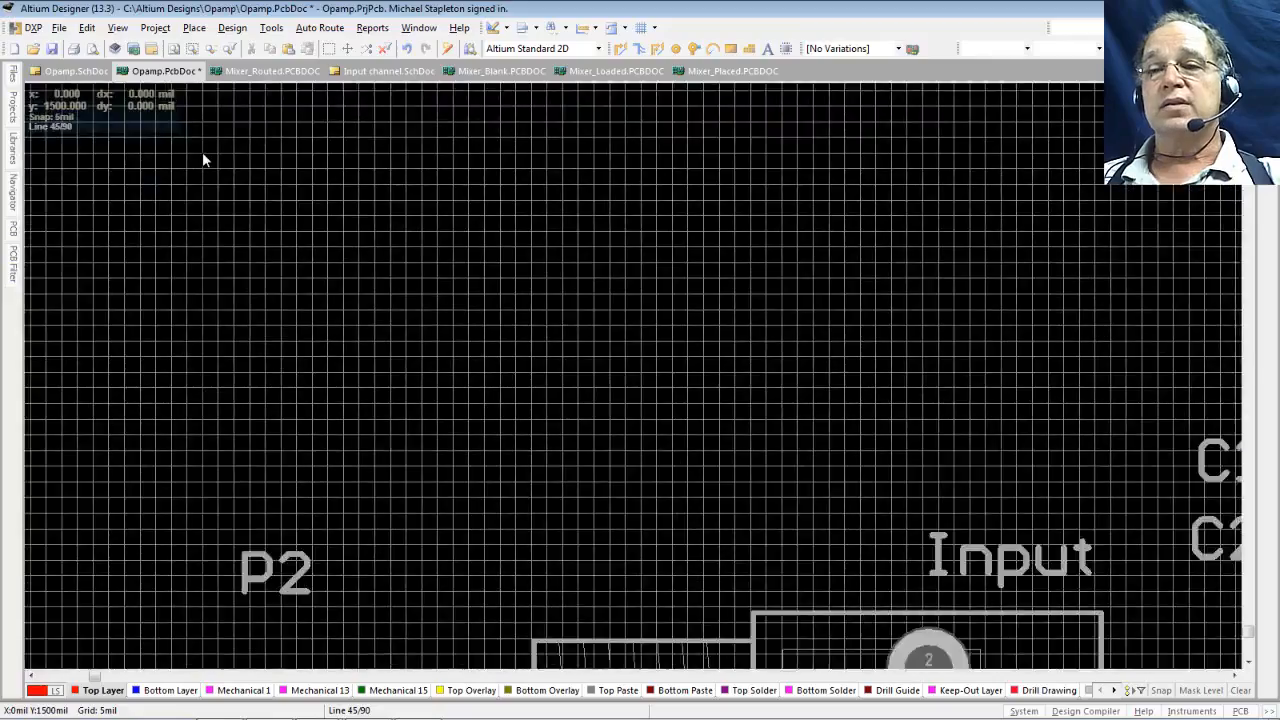
scroll(202, 152, "down", 1, "ctrl")
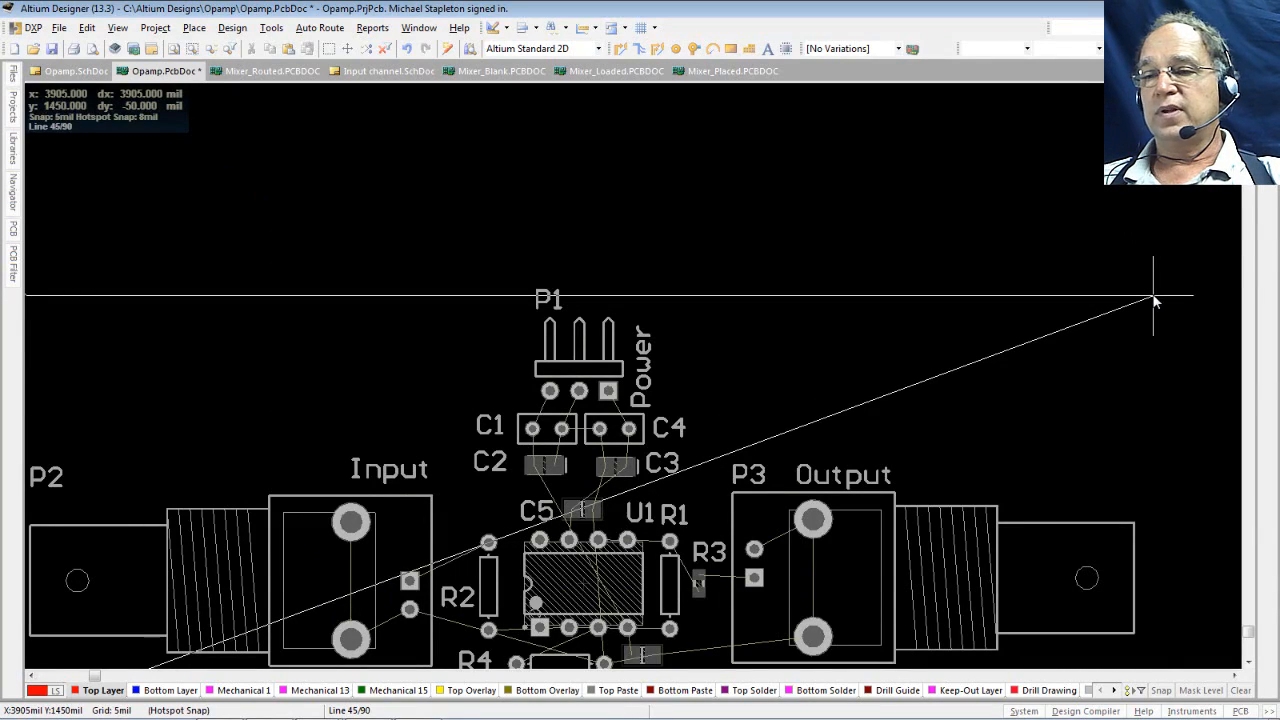
scroll(1154, 301, "up", 6, "ctrl")
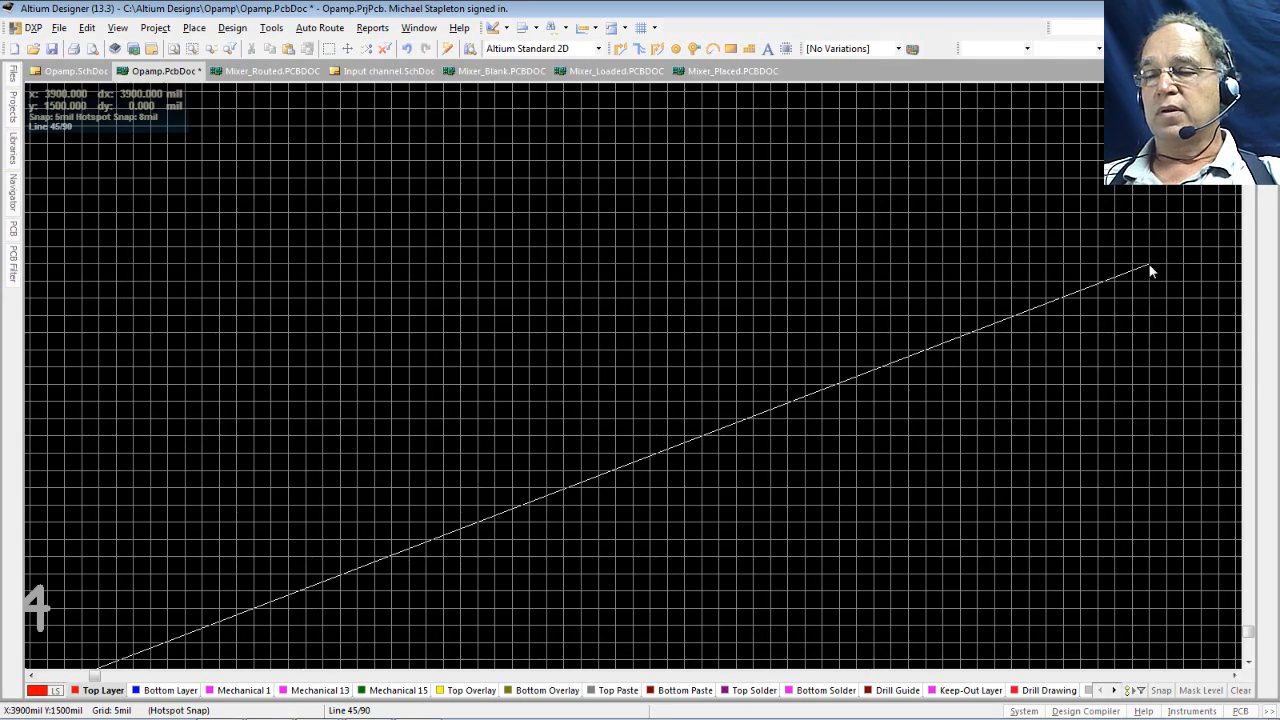
left_click(1149, 268)
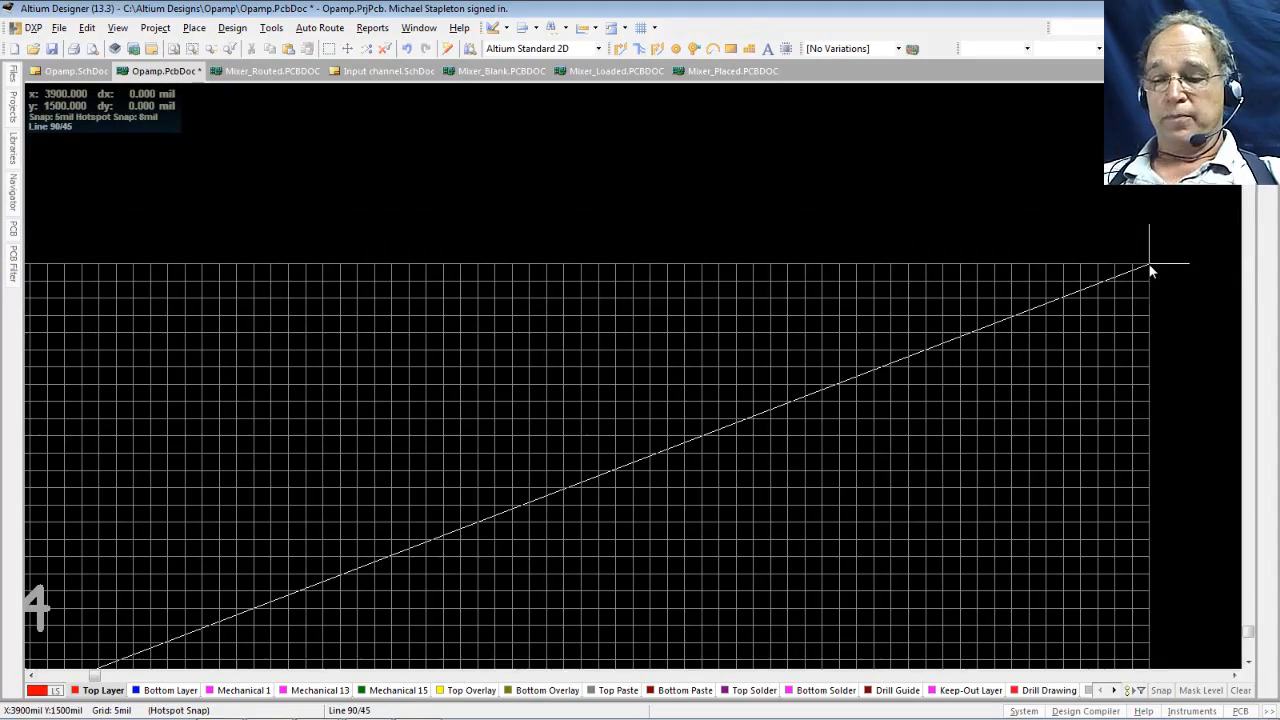
- Bring the outline's right edge down and place its lower-right vertex at X 3900, Y 0 mil
scroll(1149, 269, "down", 1, "ctrl")
scroll(1149, 269, "down", 6, "ctrl")
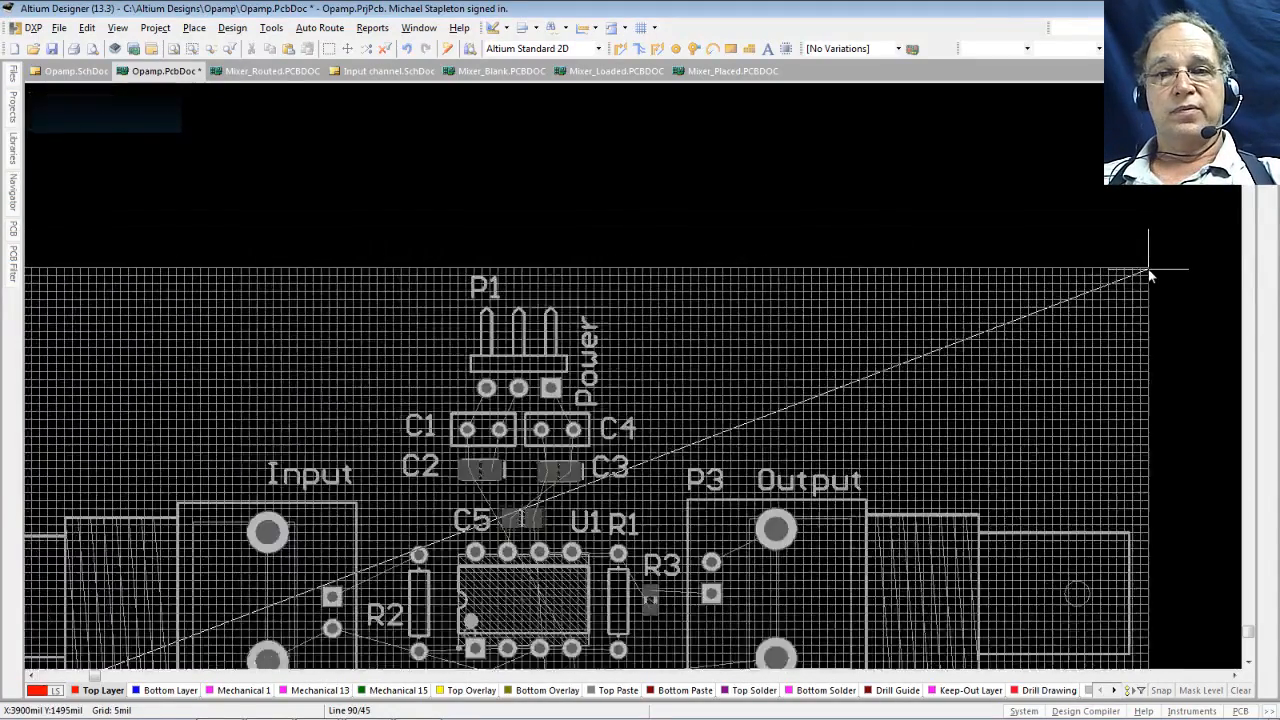
scroll(1149, 270, "up", 3, "ctrl")
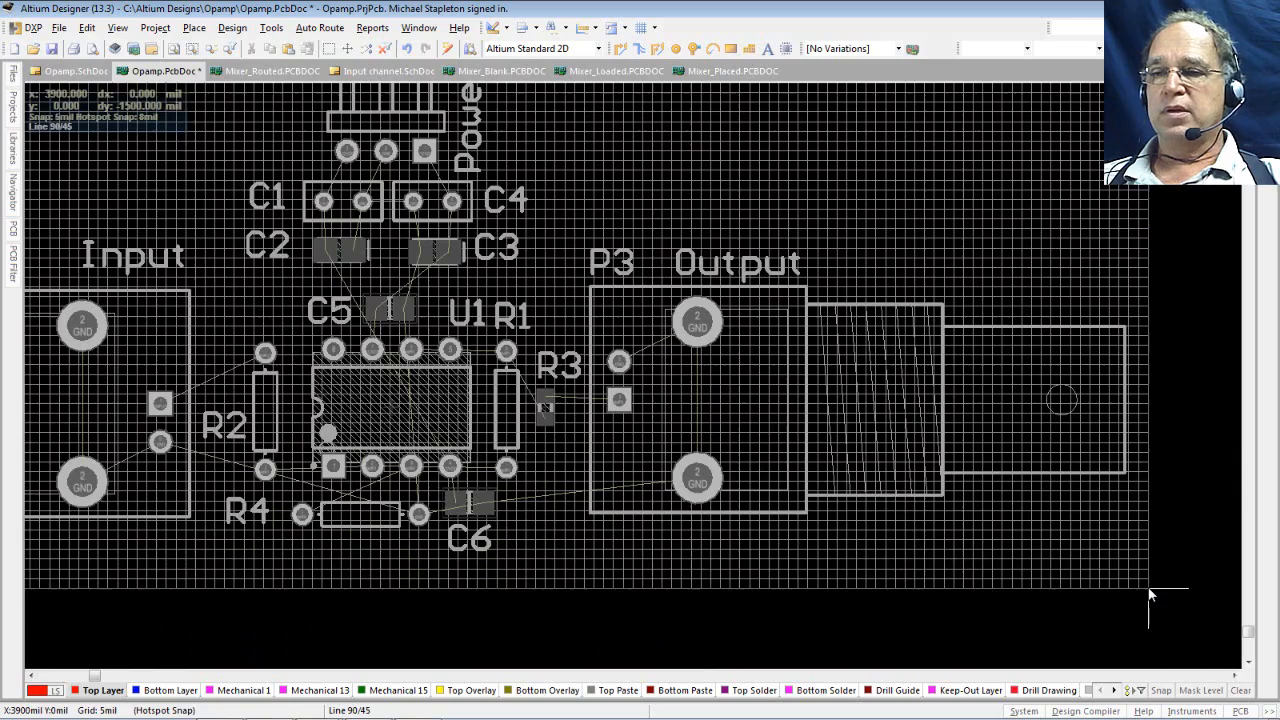
left_click(1149, 590)
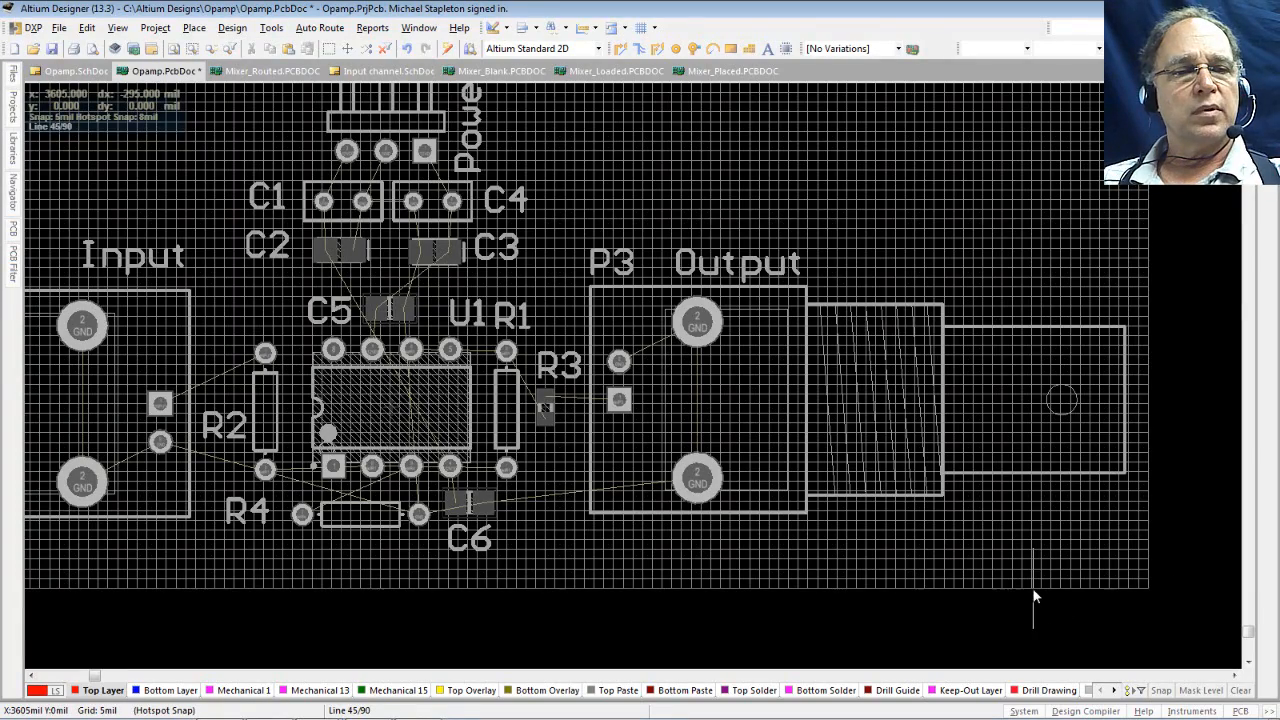
- Outline a notch in the board's bottom edge through X 3600, Y 0; X 3600, Y 100; X 3500, Y 100 and X 3500, Y 0 mil
scroll(1033, 597, "up", 3, "ctrl")
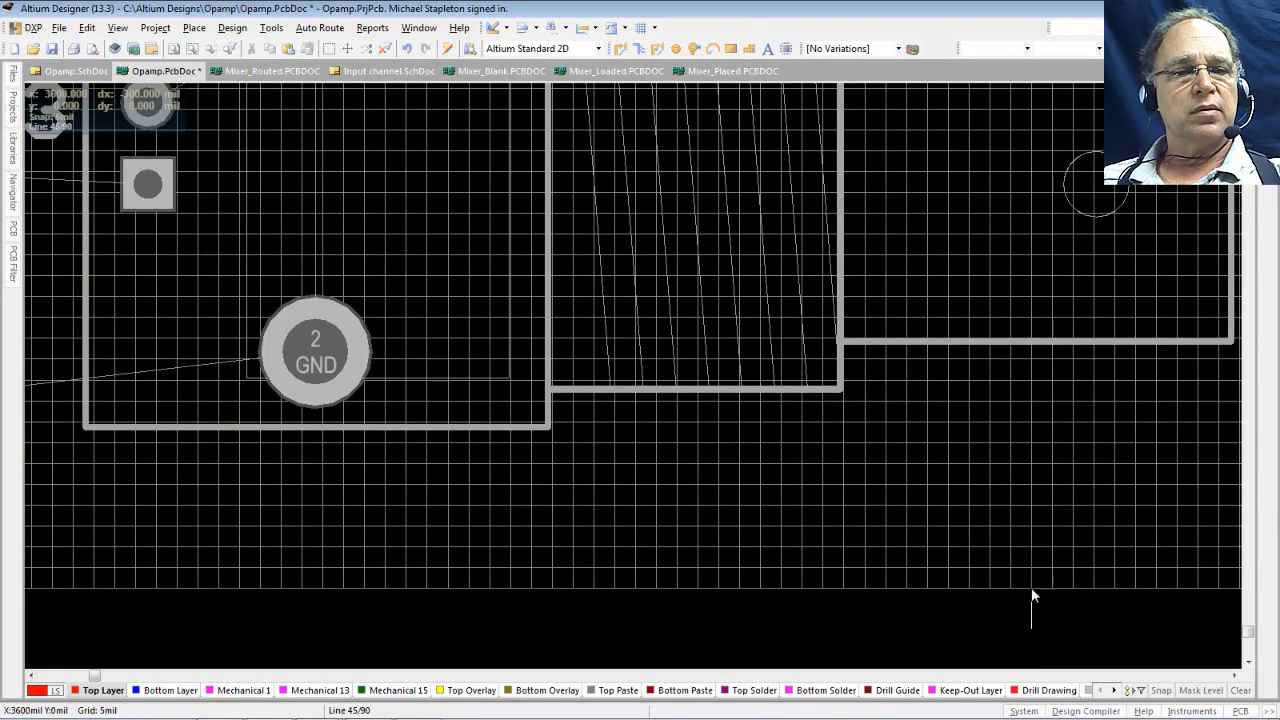
left_click(1032, 590)
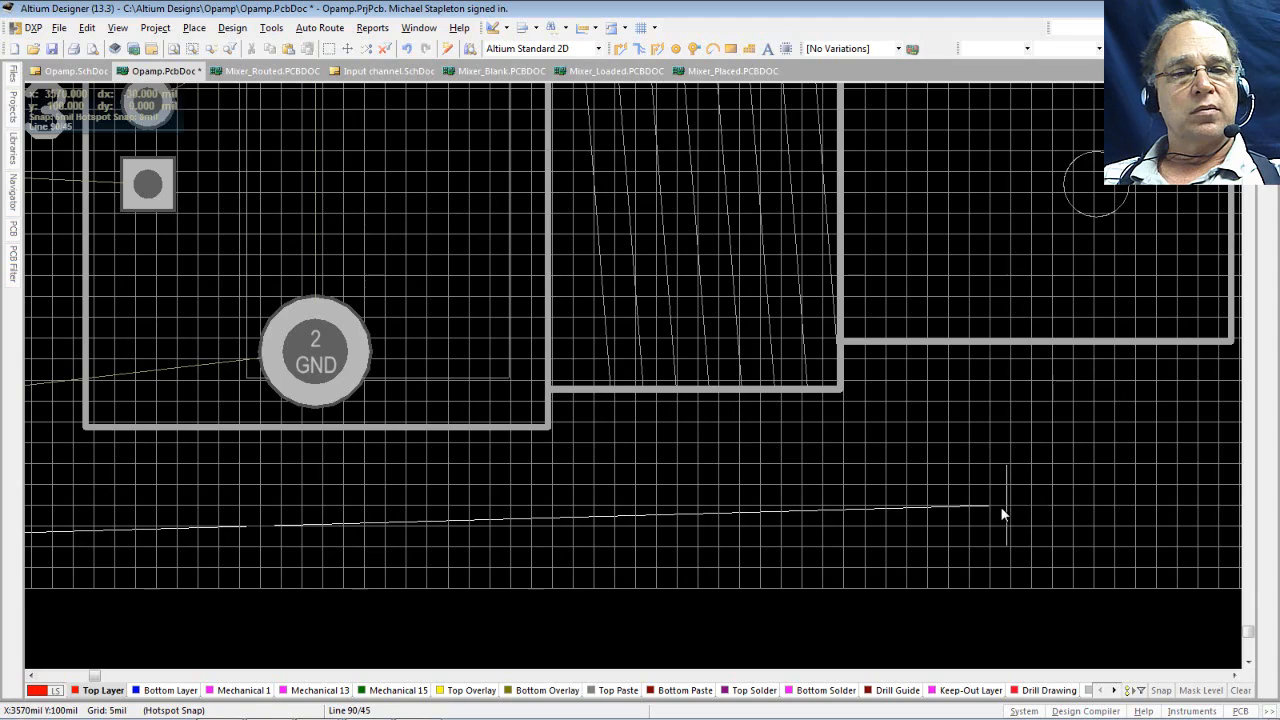
key("space")
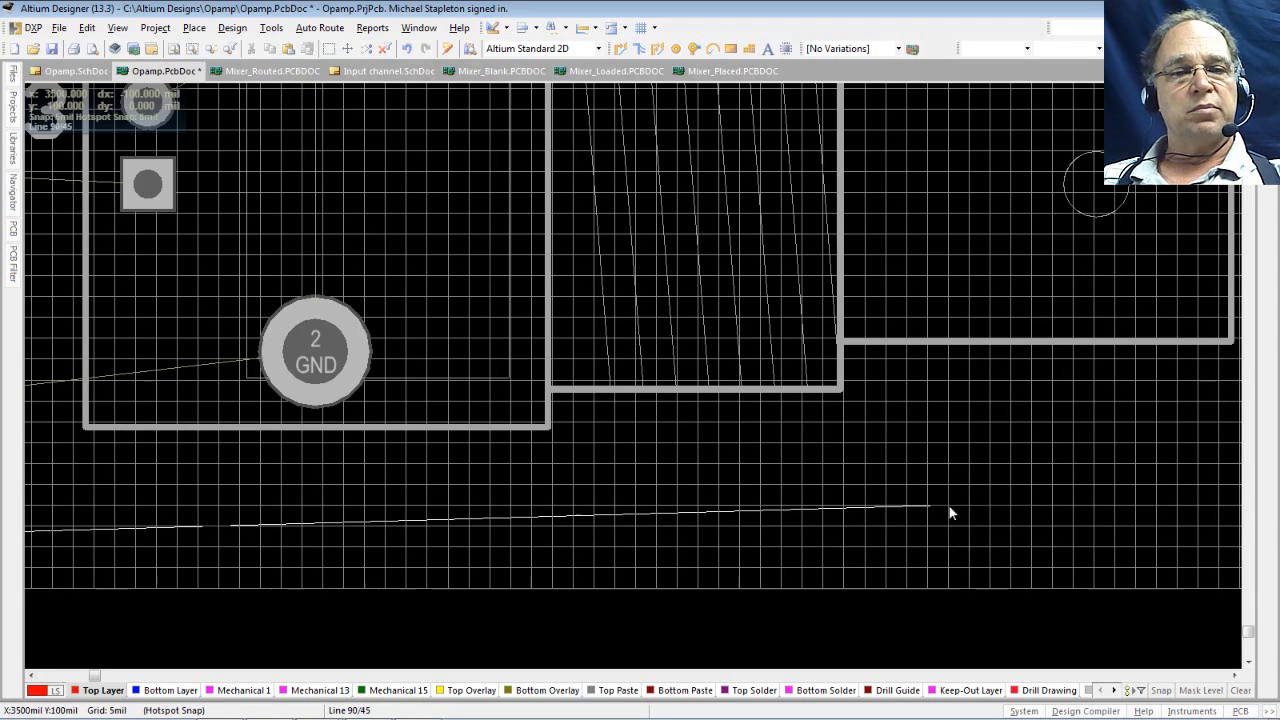
key("space")
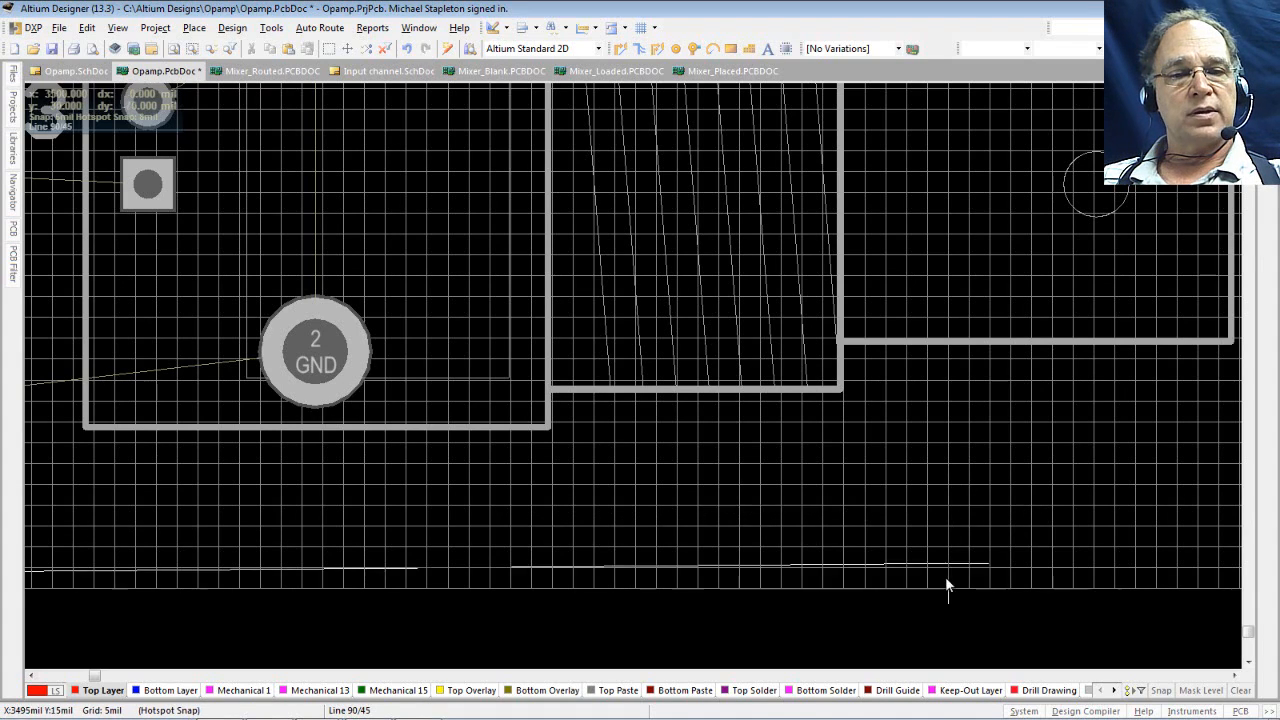
key("space")
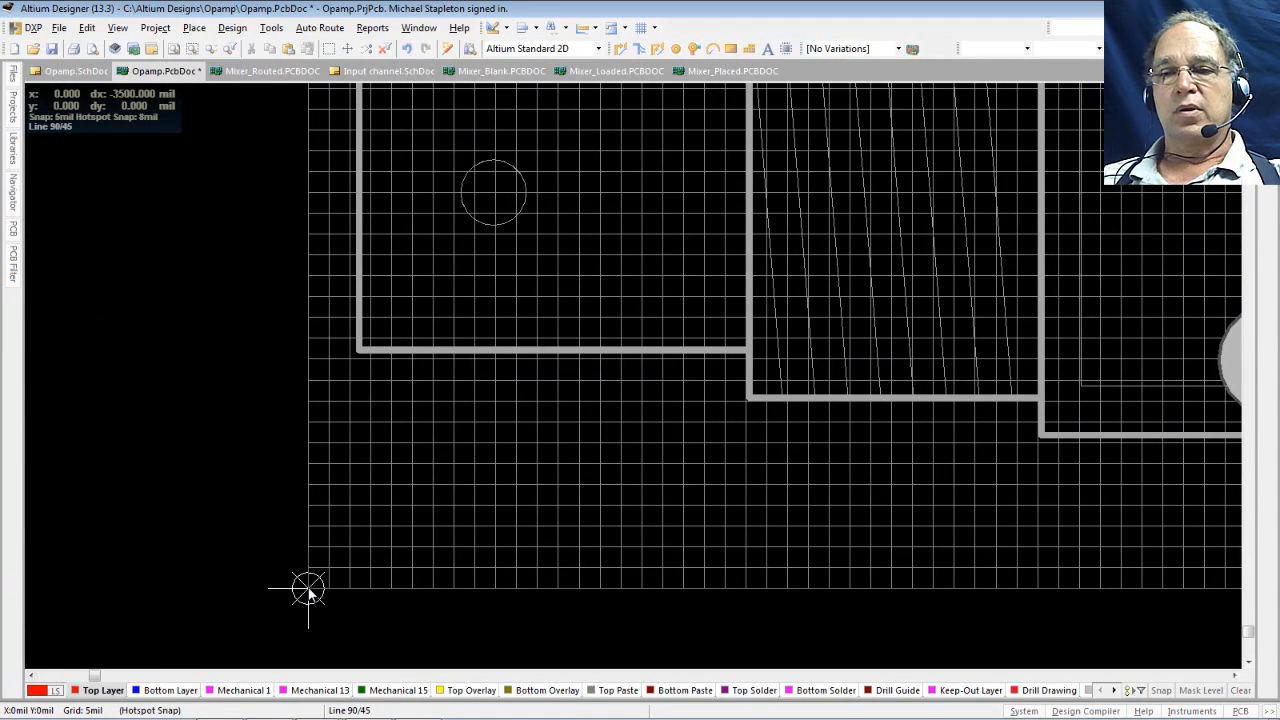
- Close the board outline at the origin, X 0, Y 0 mil, finish the new board shape and save the PCB document
left_click(308, 590)
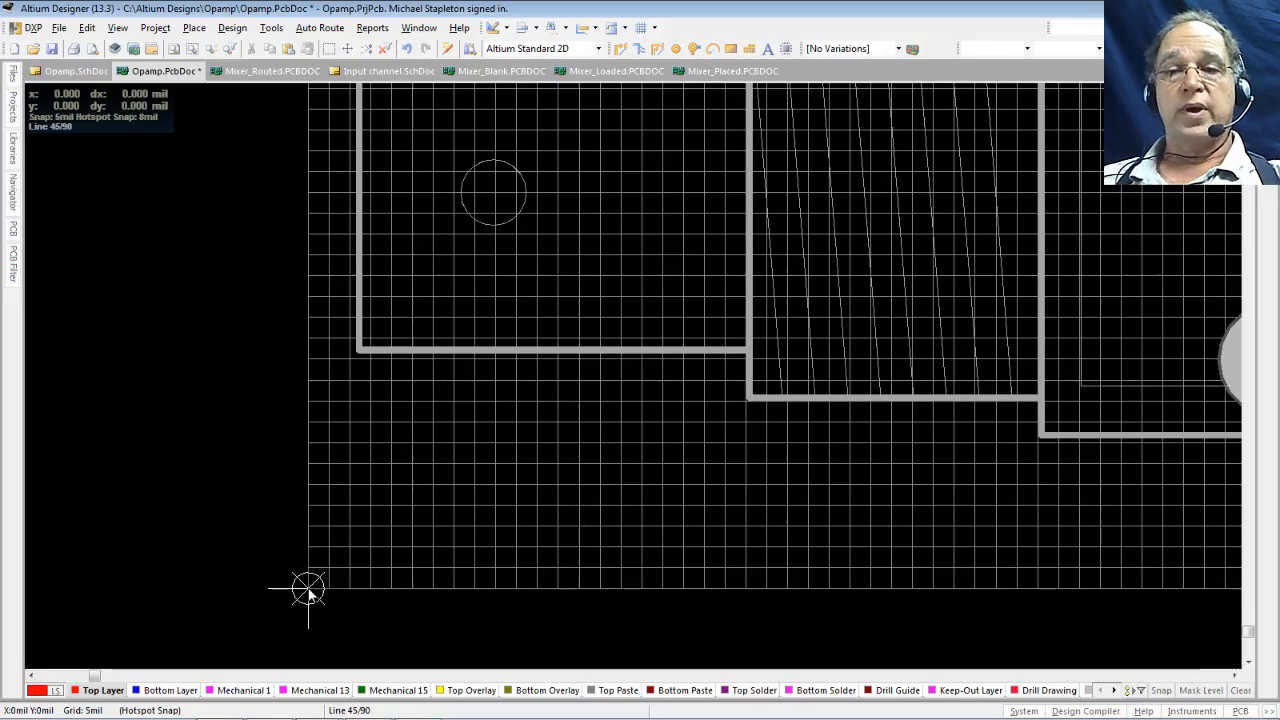
right_click(308, 591)
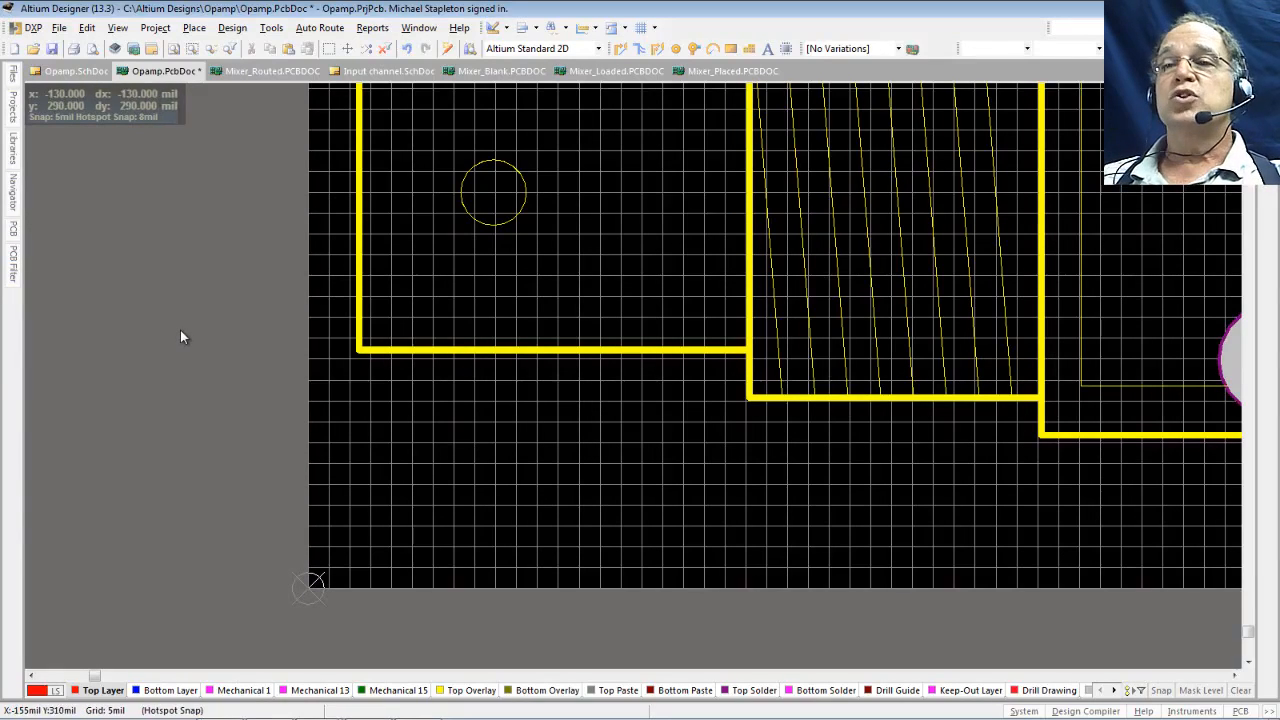
left_click(52, 48)
left_click(173, 48)
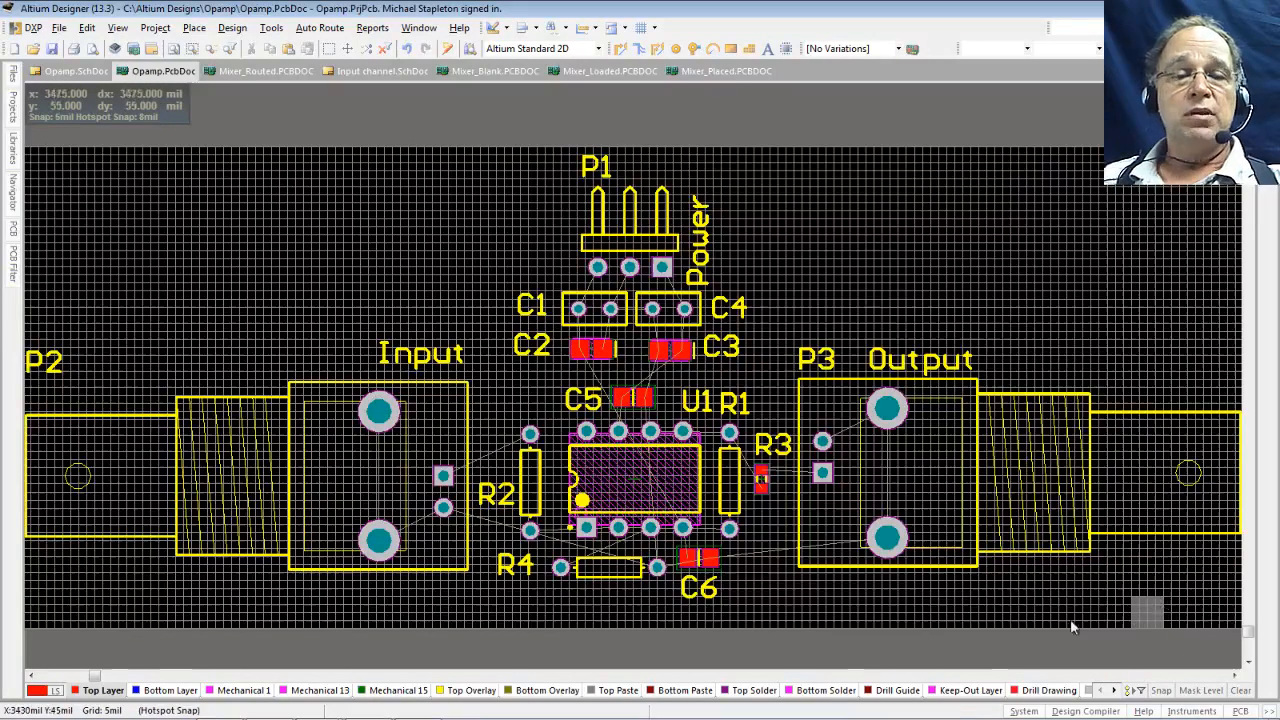
key("shift")
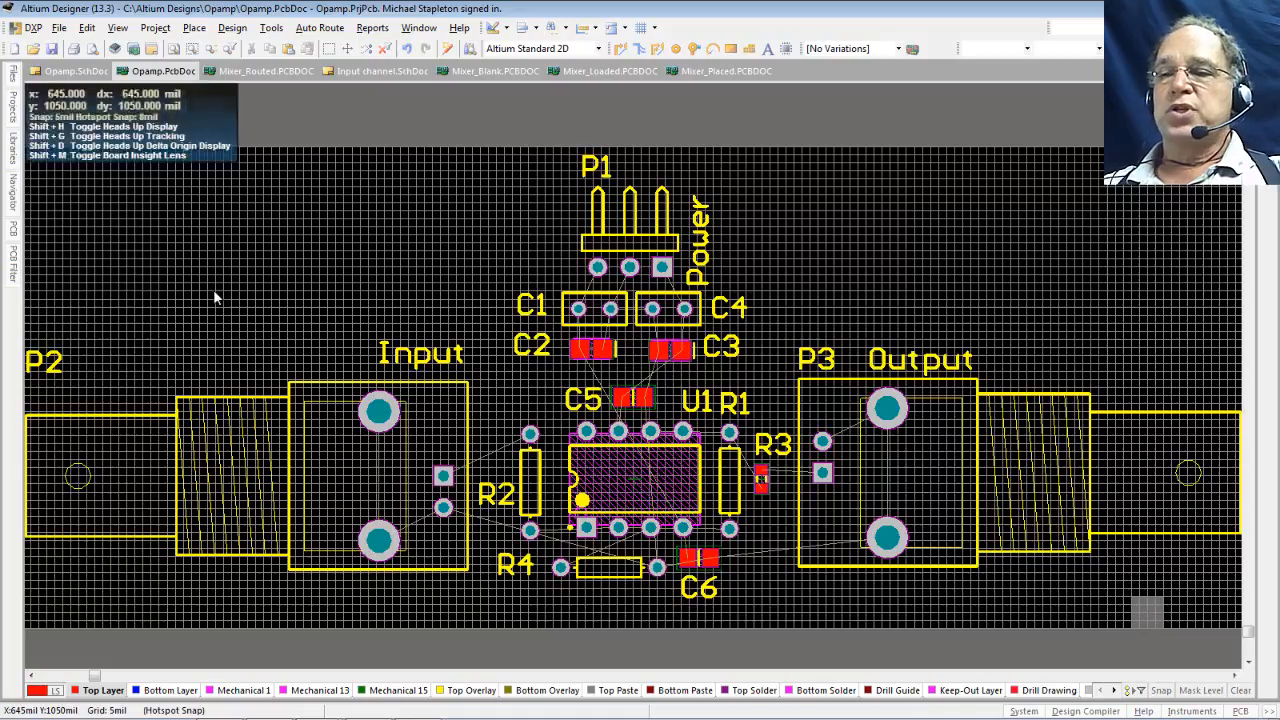
right_click_drag(91, 608, 198, 580)
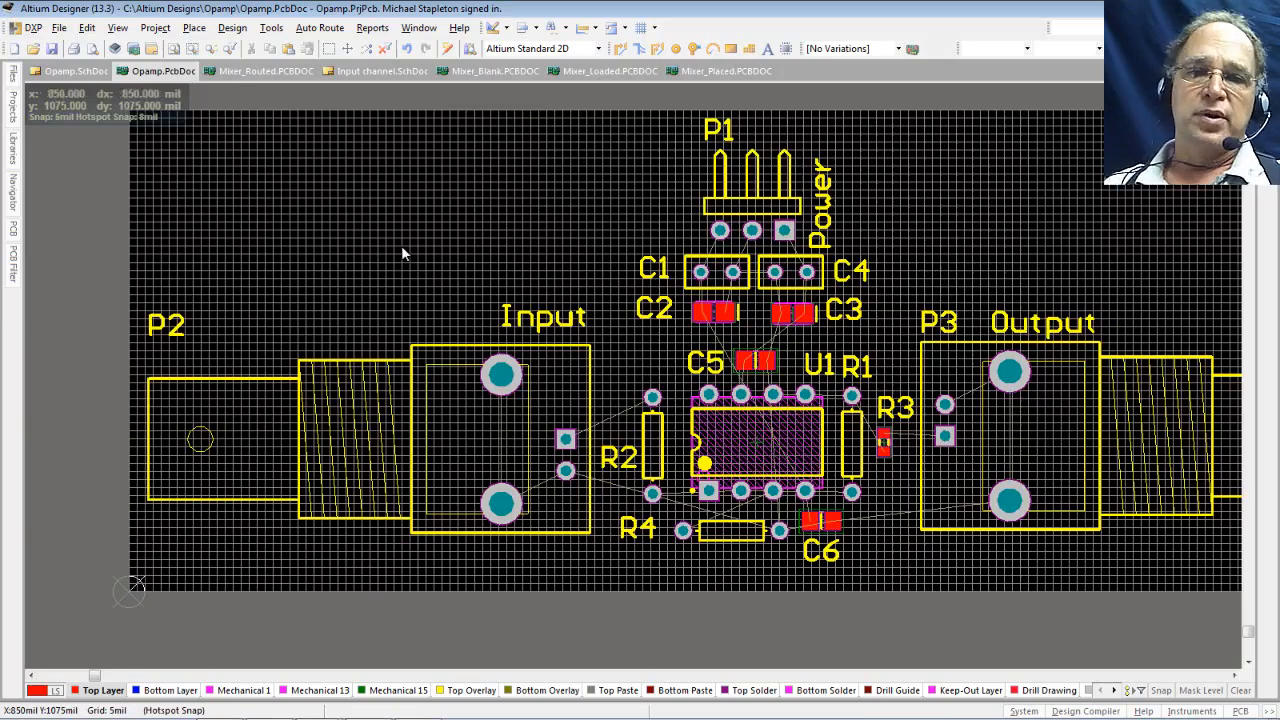
- Enable the top and bottom dielectric in the board's layer stack and save the PCB document
mouse_move(70, 712)
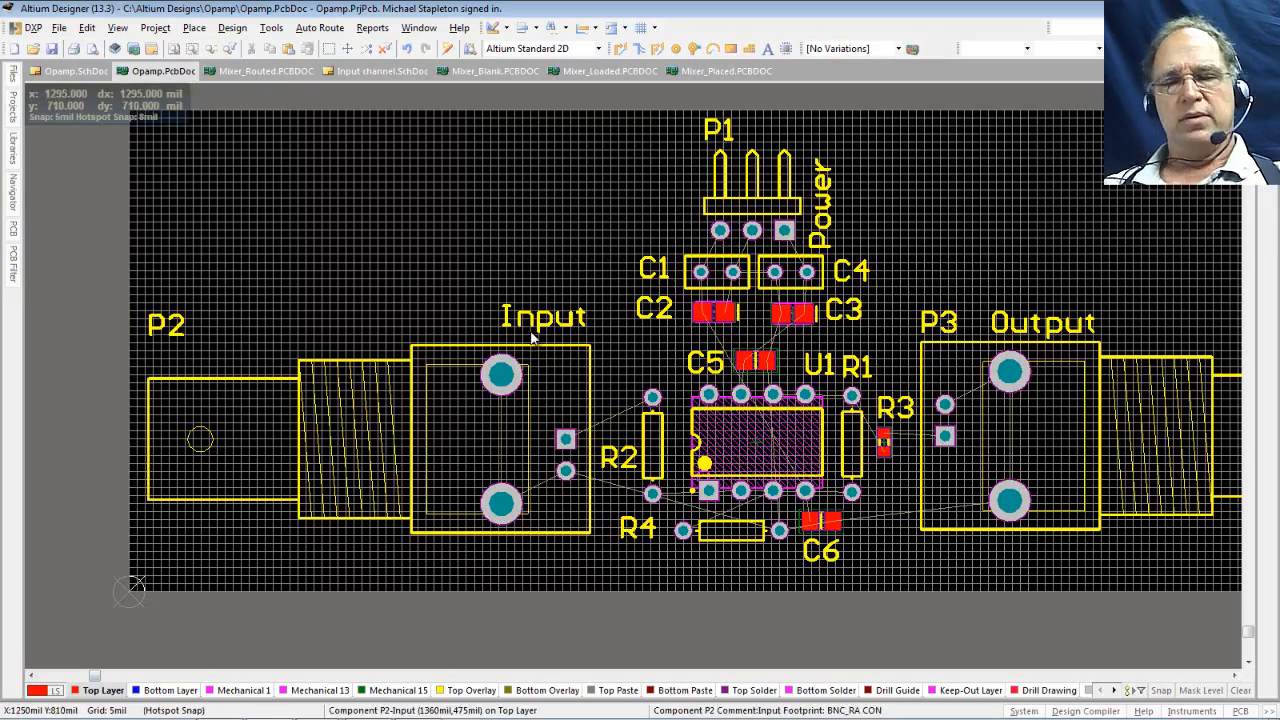
left_click(235, 29)
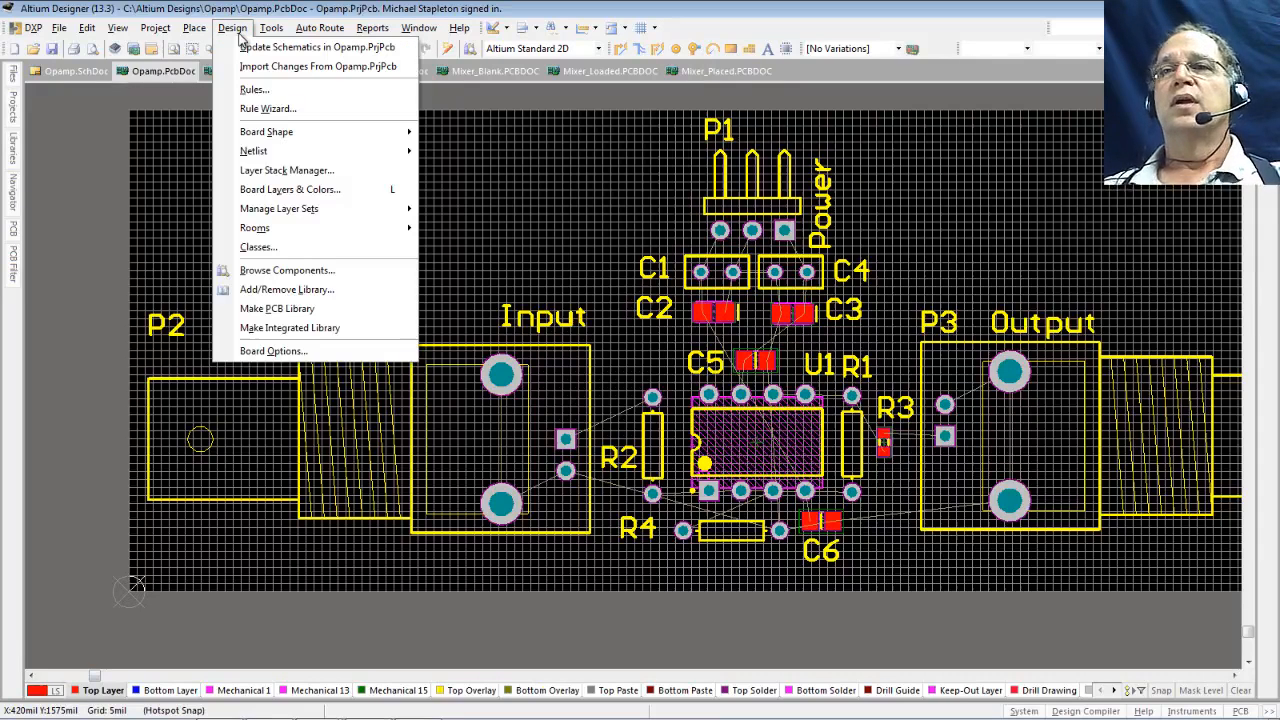
left_click(276, 172)
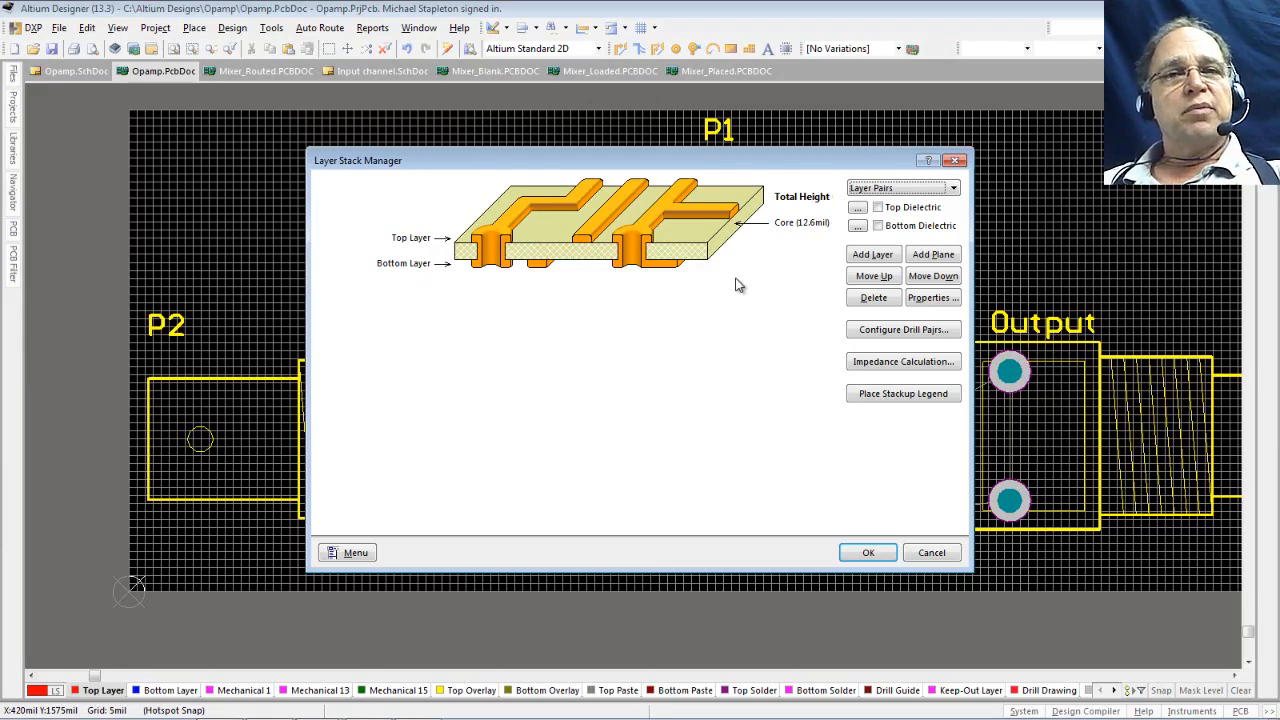
left_click(879, 208)
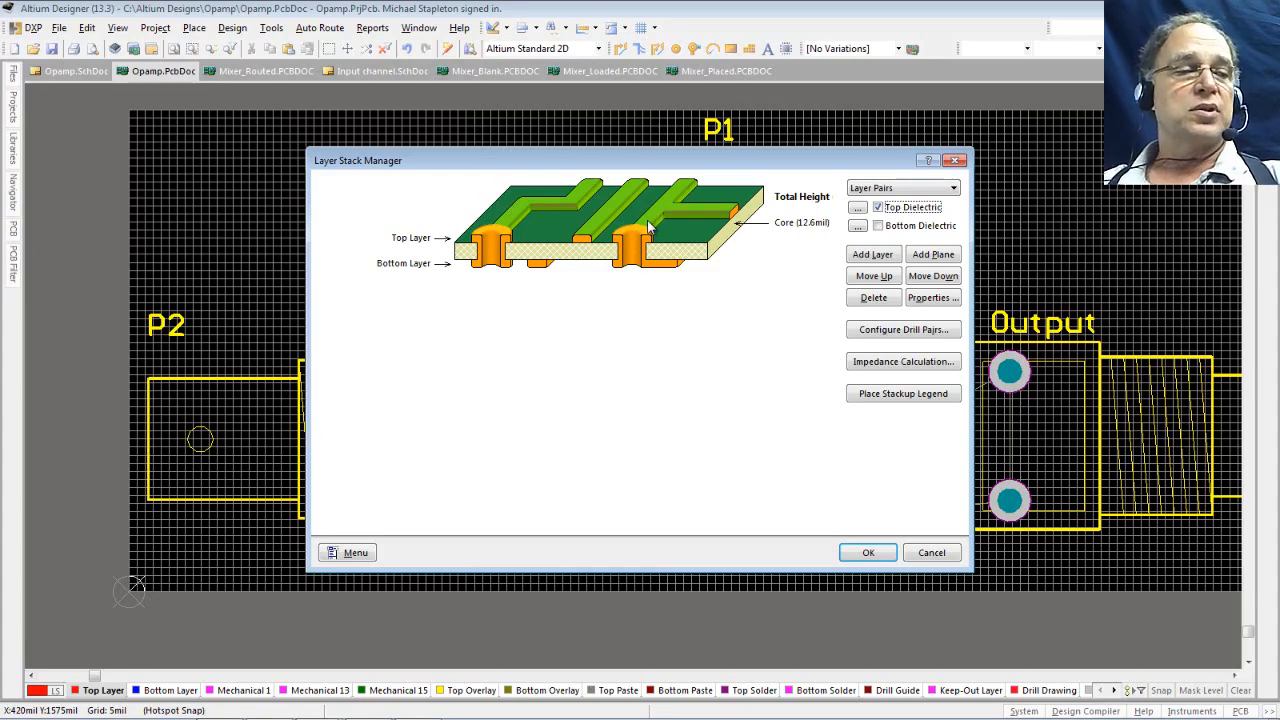
left_click(878, 226)
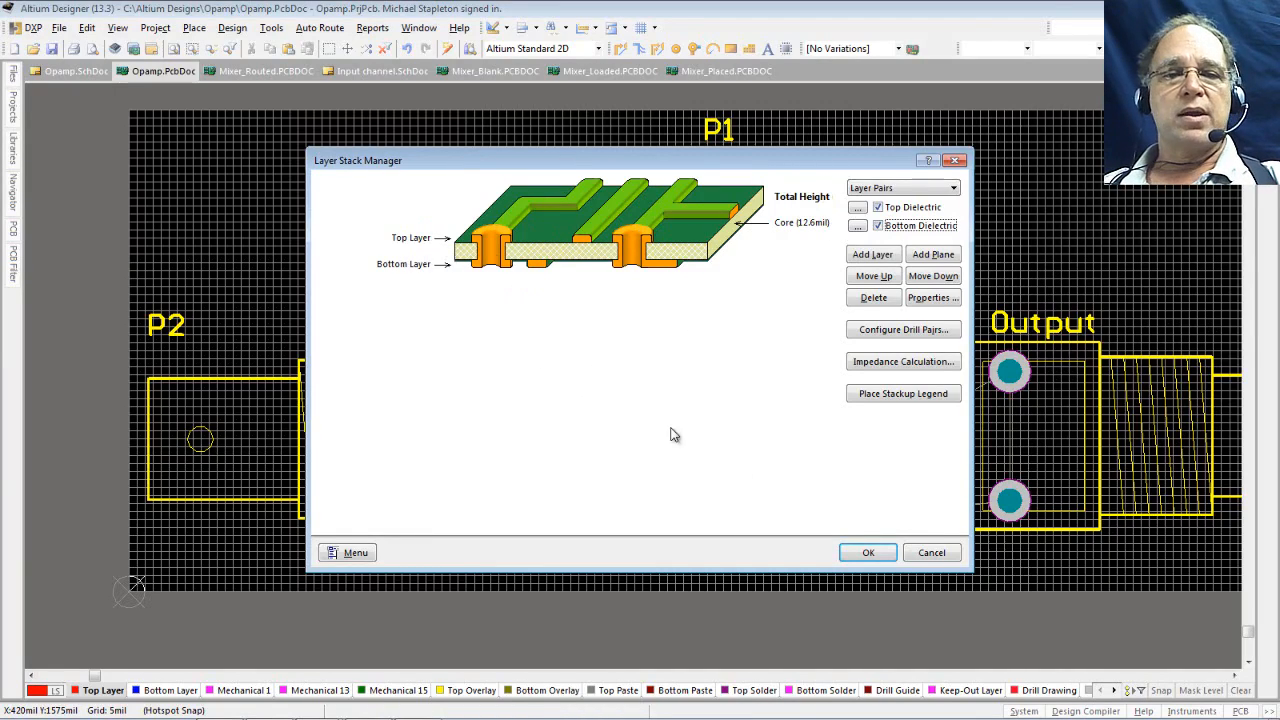
left_click(868, 555)
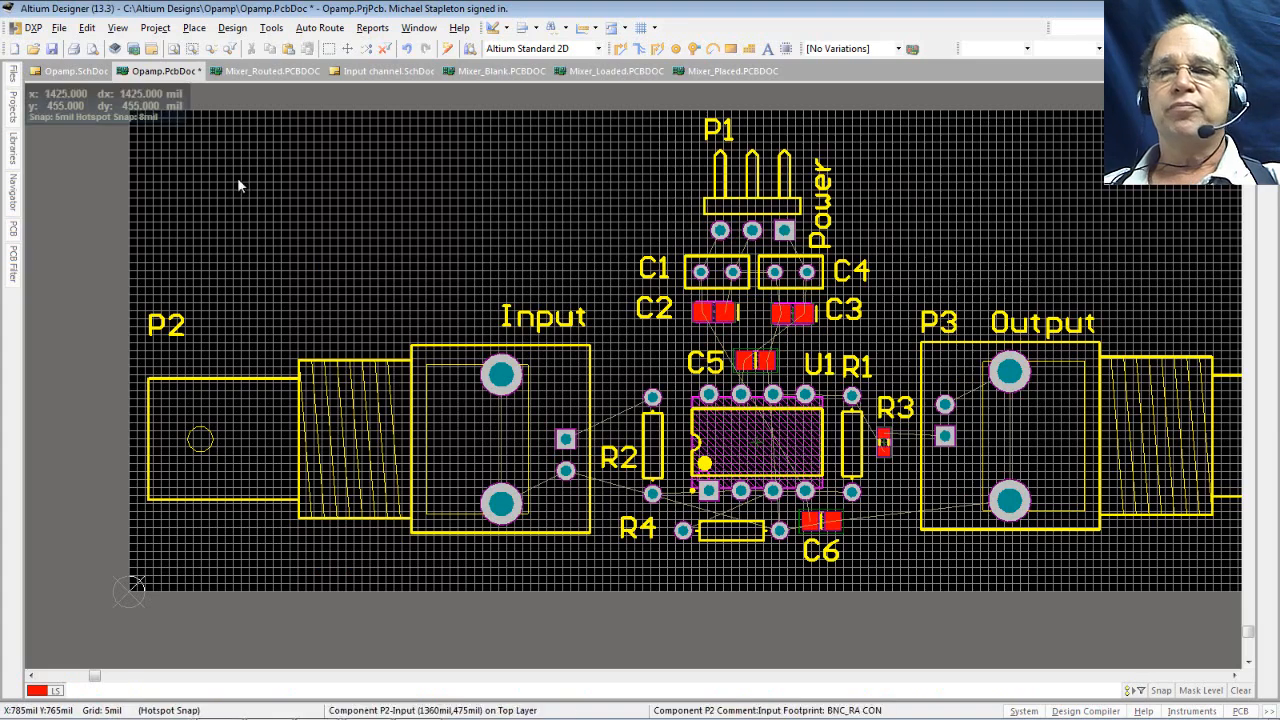
left_click(55, 52)
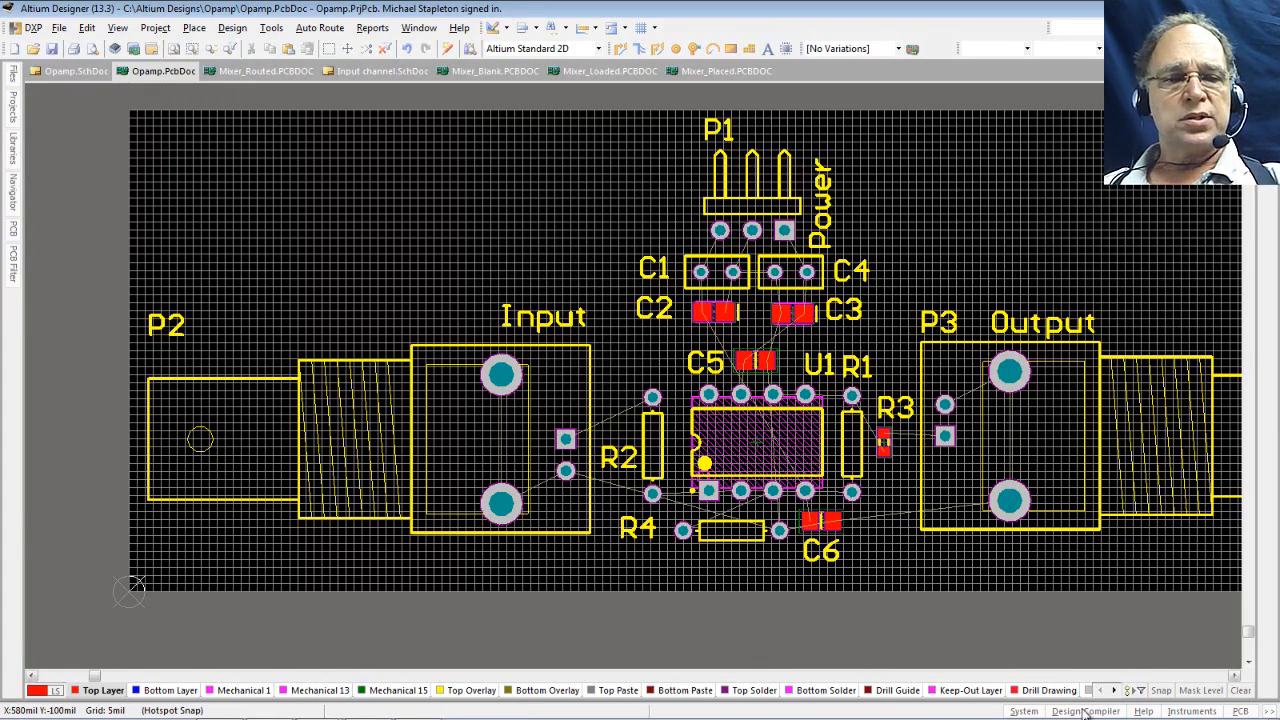
- On the Keep-Out Layer, place a line up the board's left edge from the origin to X 0, Y 1500 mil
left_click(978, 692)
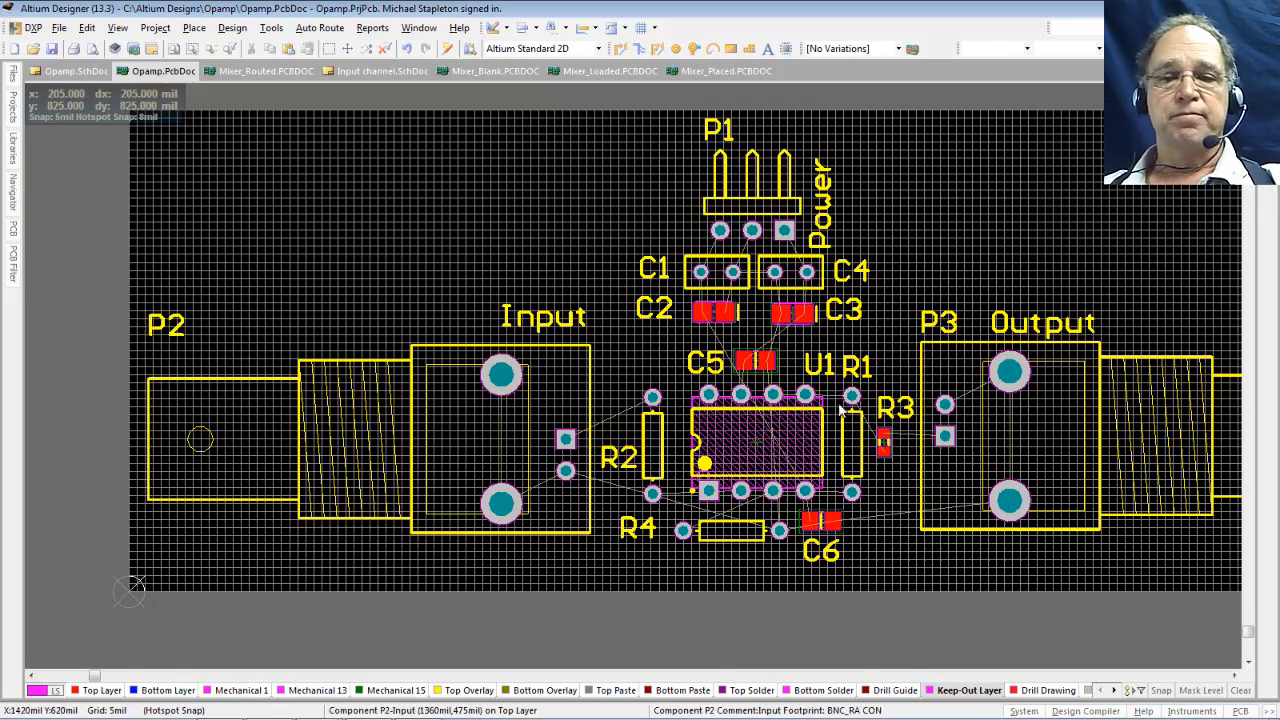
key("shift")
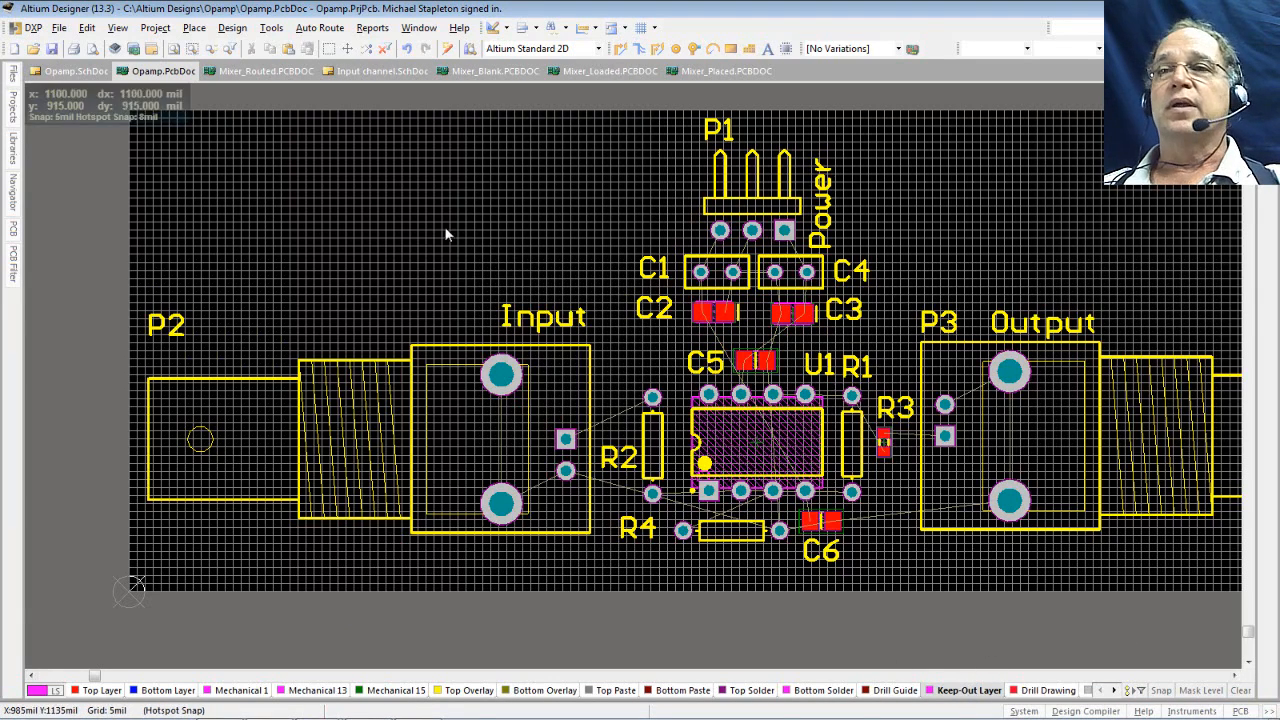
left_click(195, 29)
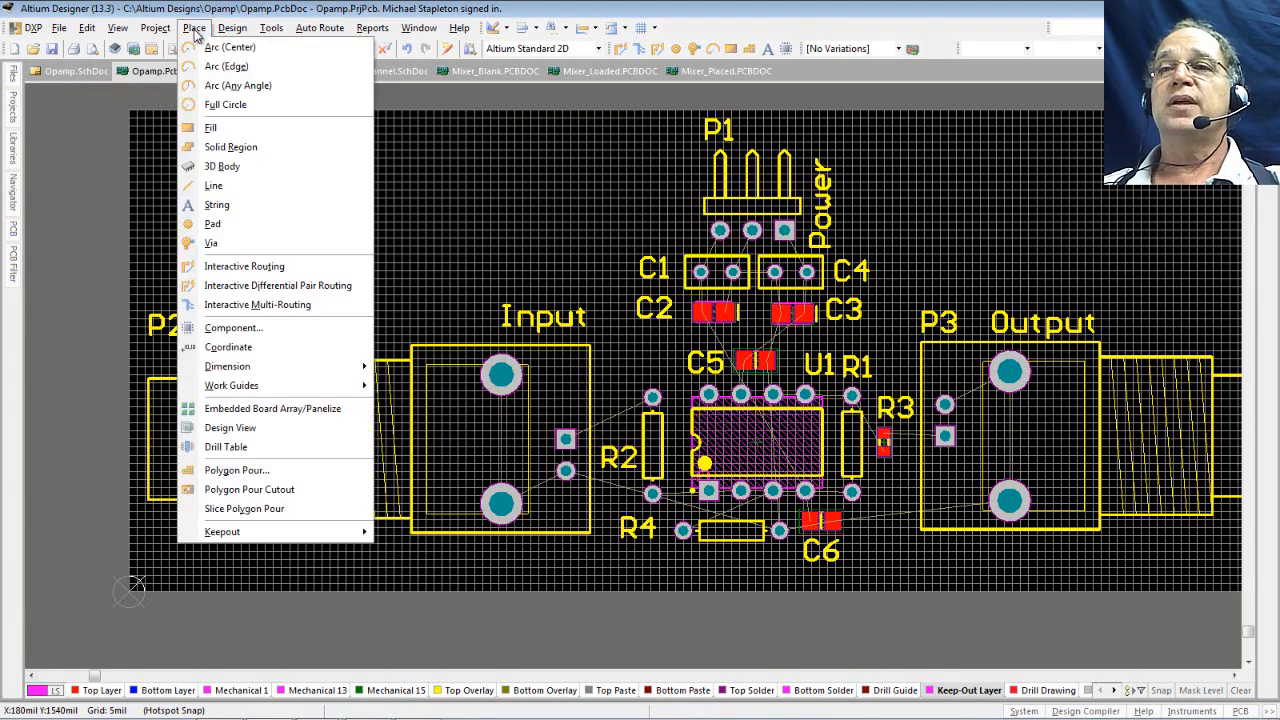
left_click(217, 188)
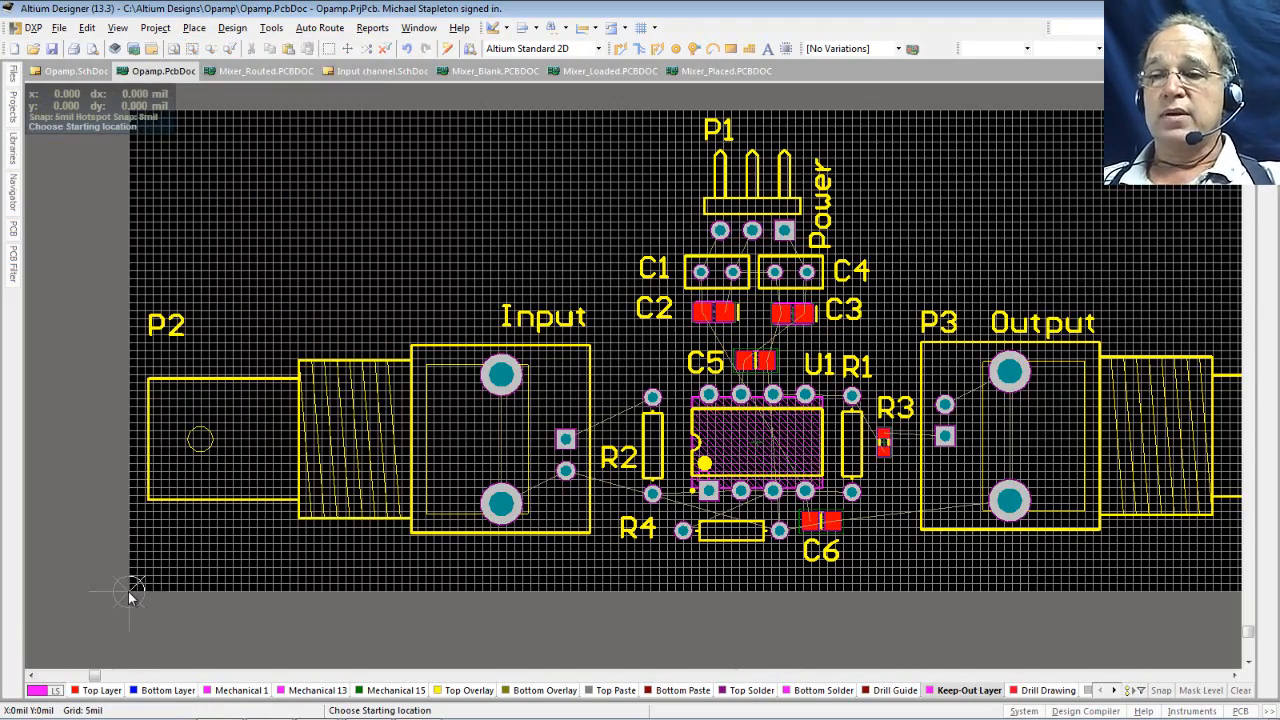
scroll(128, 591, "up", 10, "ctrl")
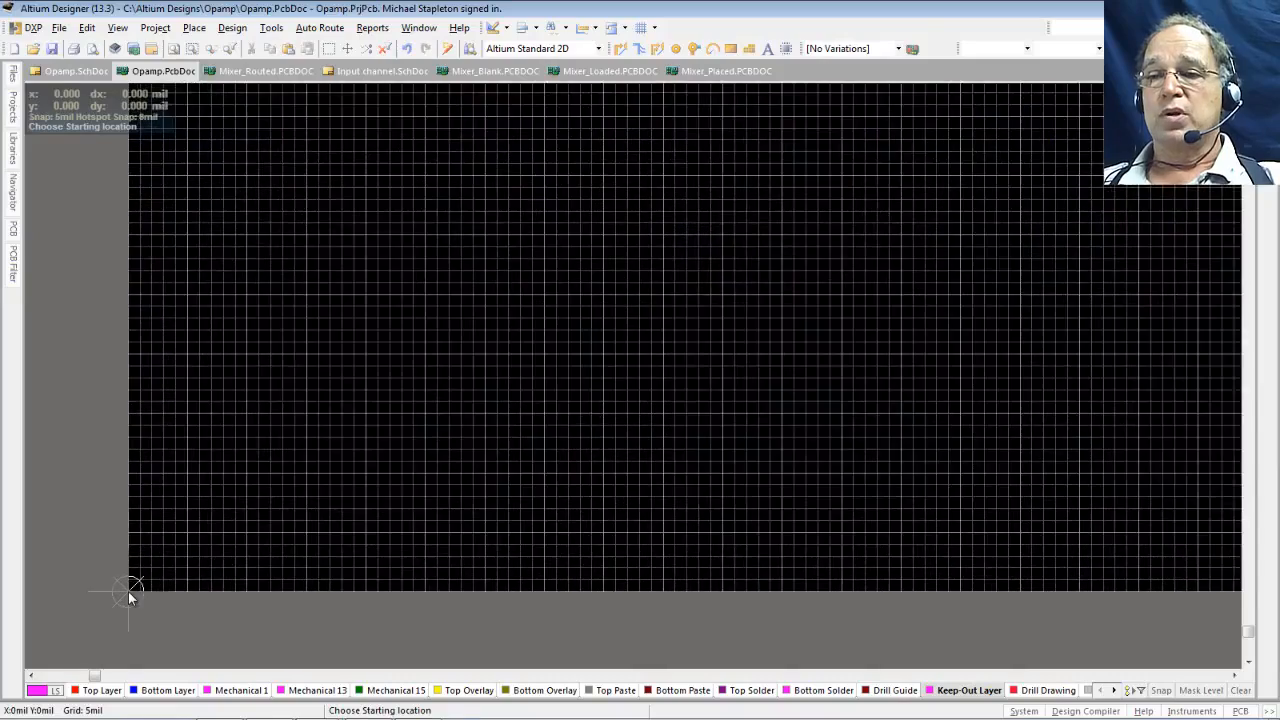
left_click(128, 591)
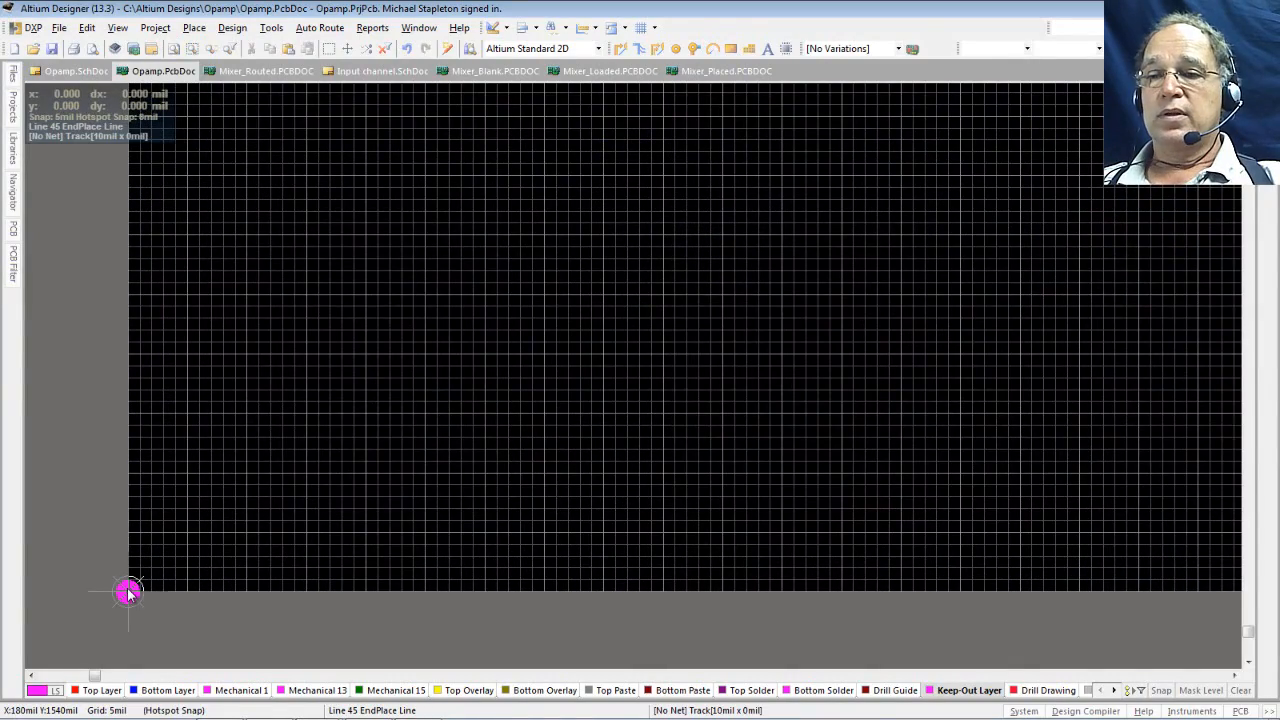
scroll(128, 591, "down", 6, "ctrl")
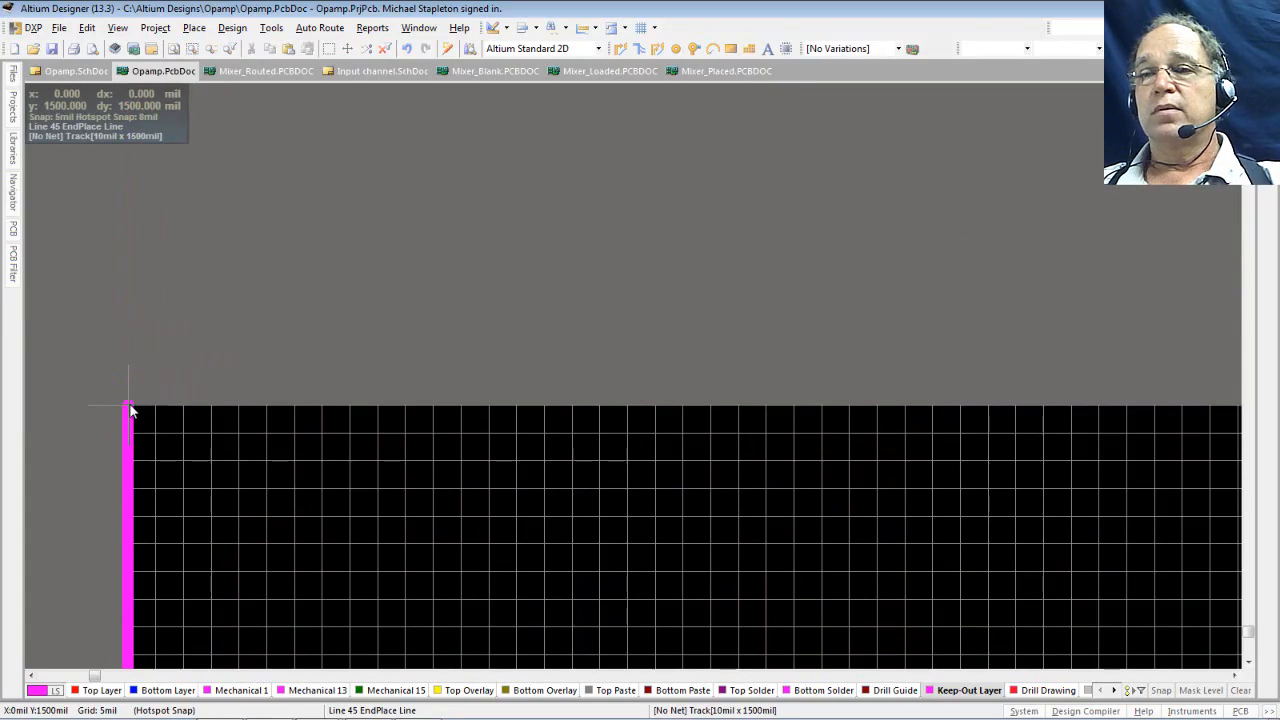
left_click(129, 407)
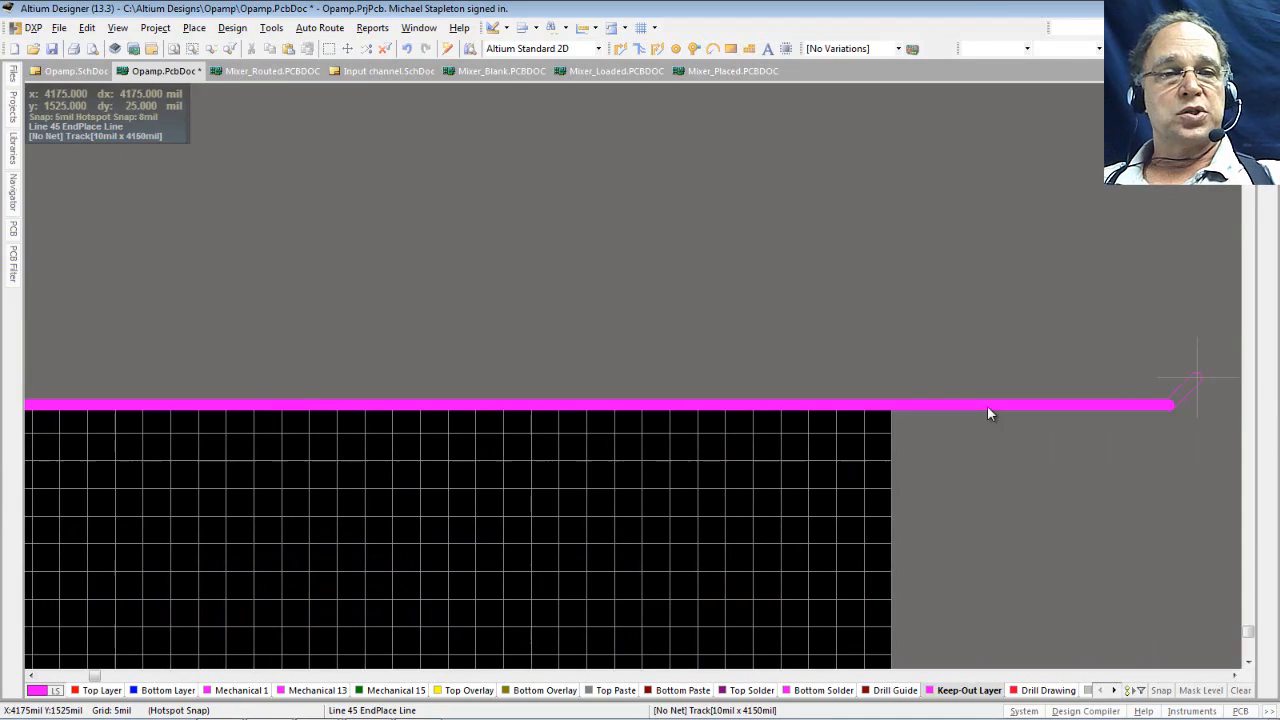
- Continue the keep-out line around the board corners at X 3900, Y 1500 and X 3900, Y 0 to the notch at X 3600, Y 0 mil
left_click(891, 405)
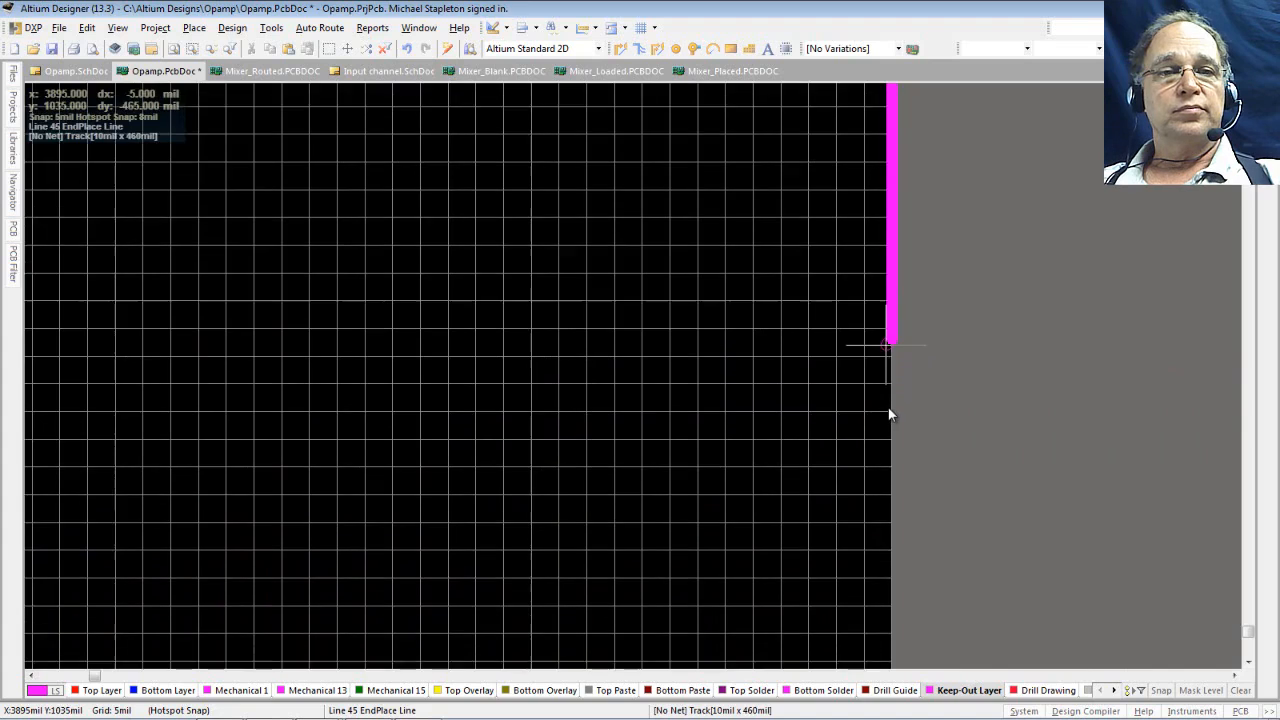
scroll(889, 408, "down", 12)
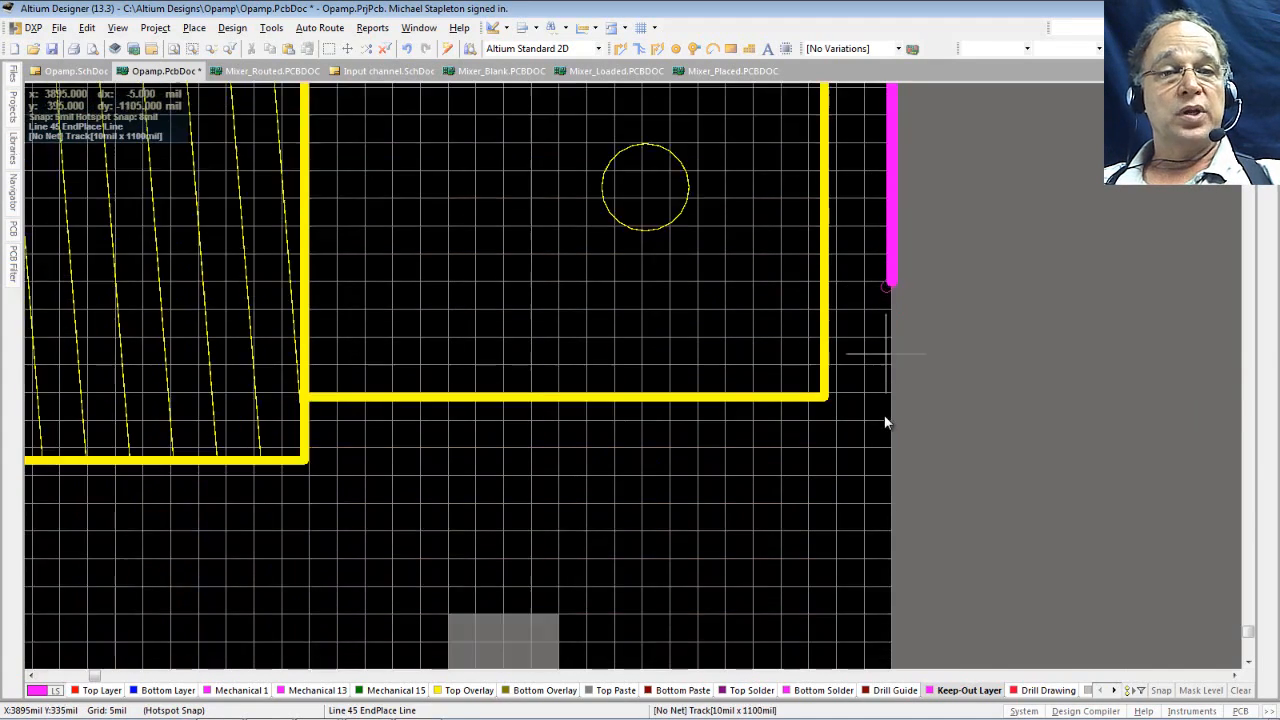
scroll(885, 420, "down", 6)
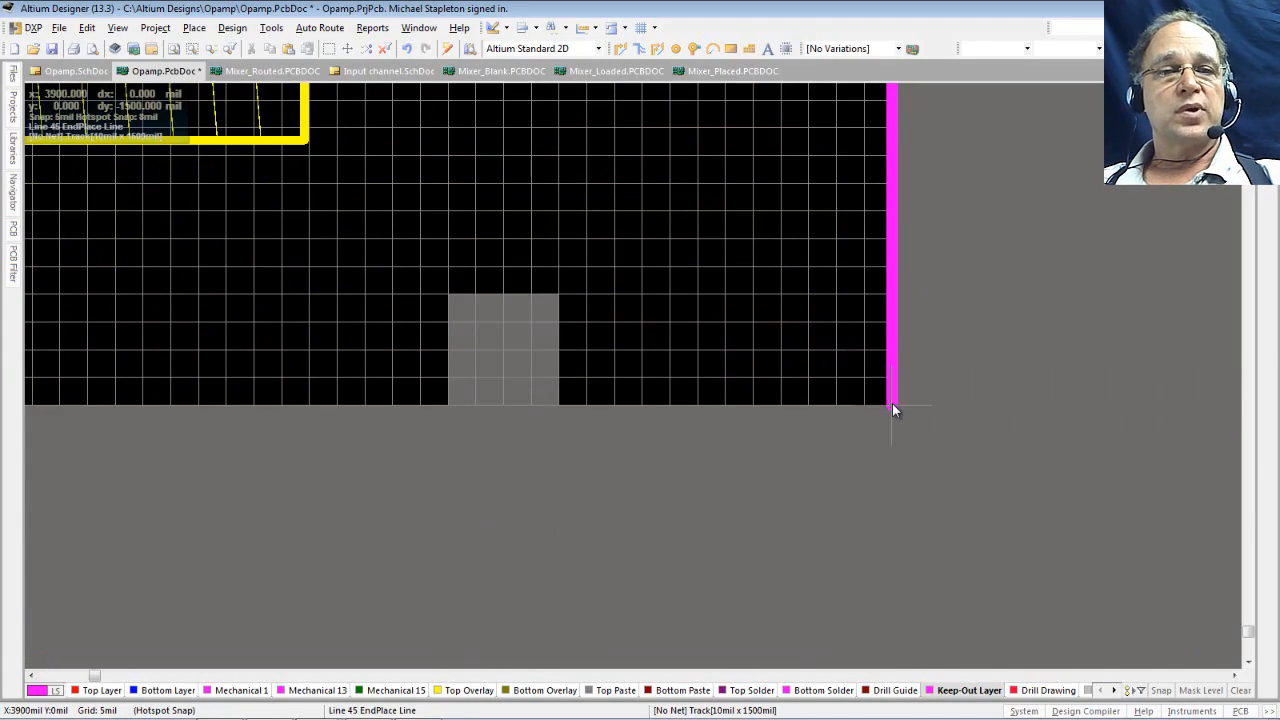
left_click(559, 408)
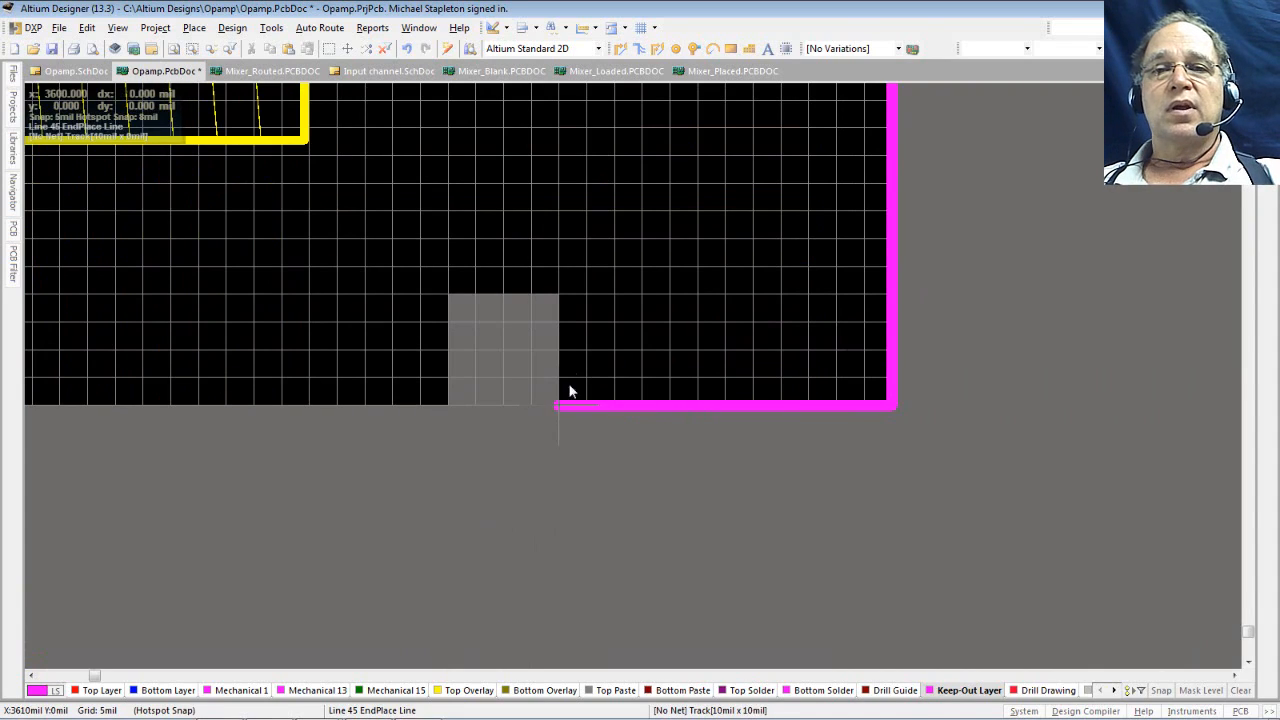
- Trace the keep-out line around the notch through X 3600, Y 100 and X 3500, Y 100 to X 3500, Y 0 mil
left_click(558, 297)
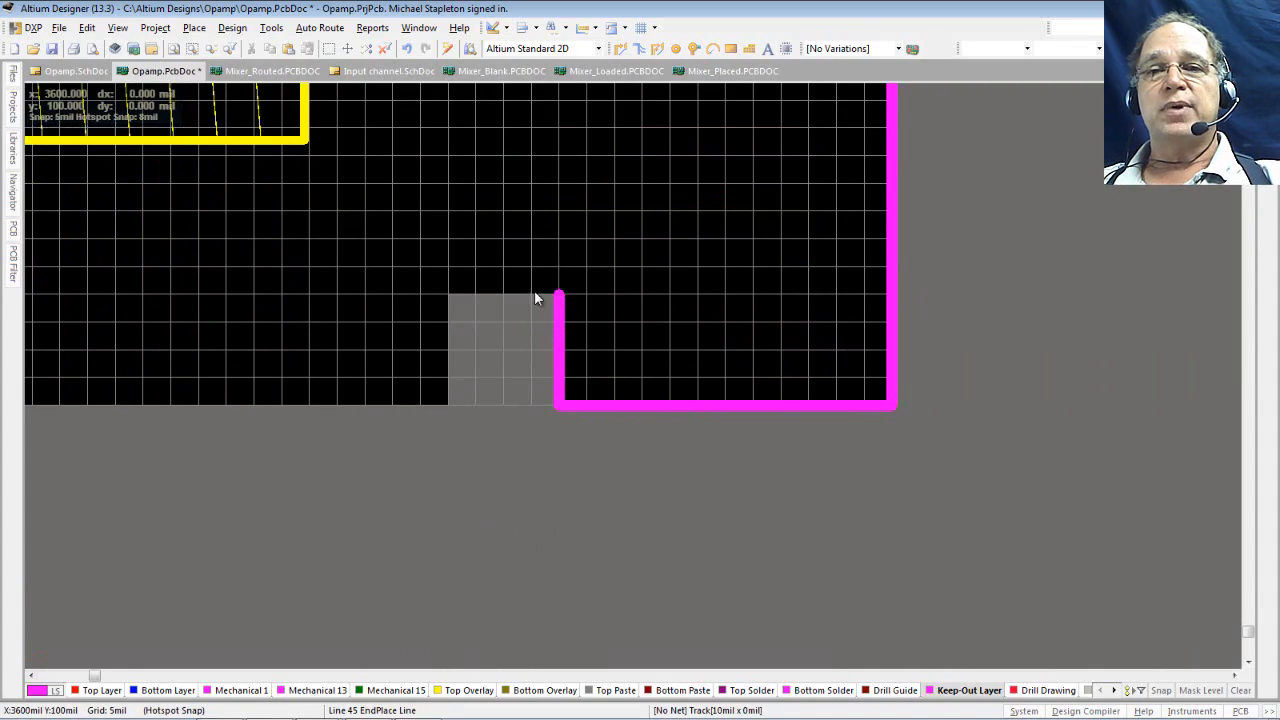
left_click(447, 297)
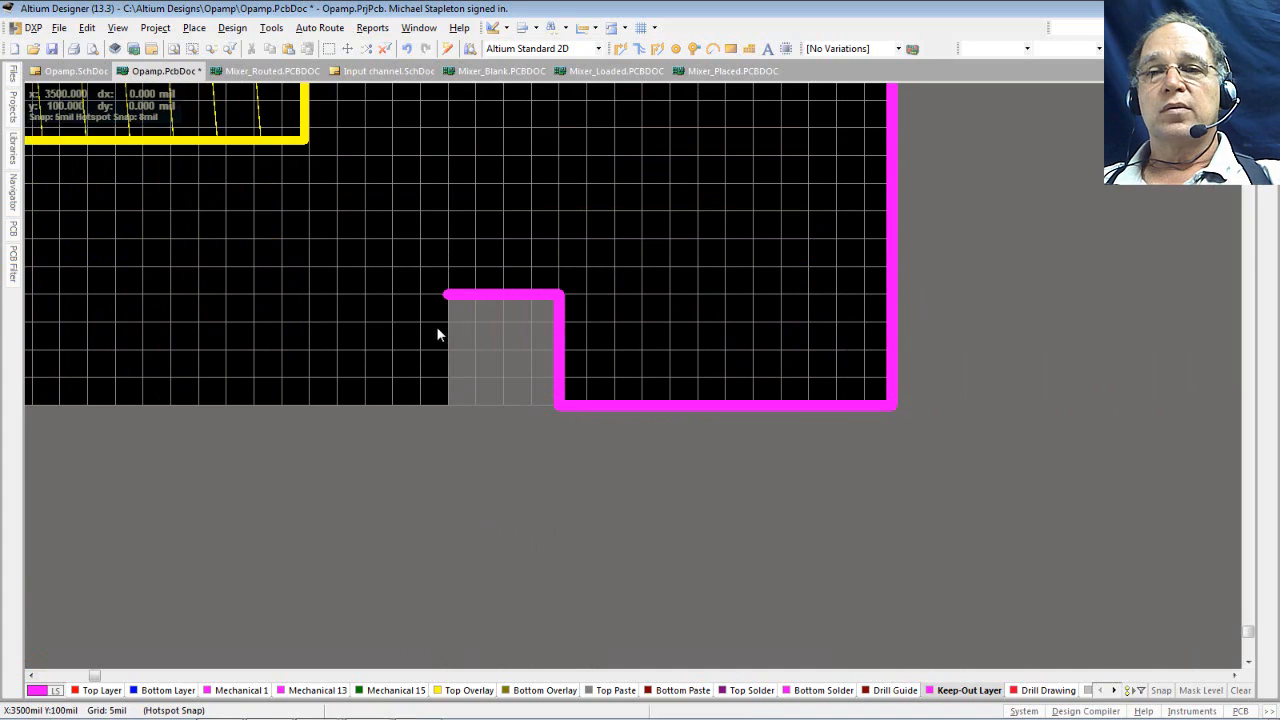
left_click(447, 405)
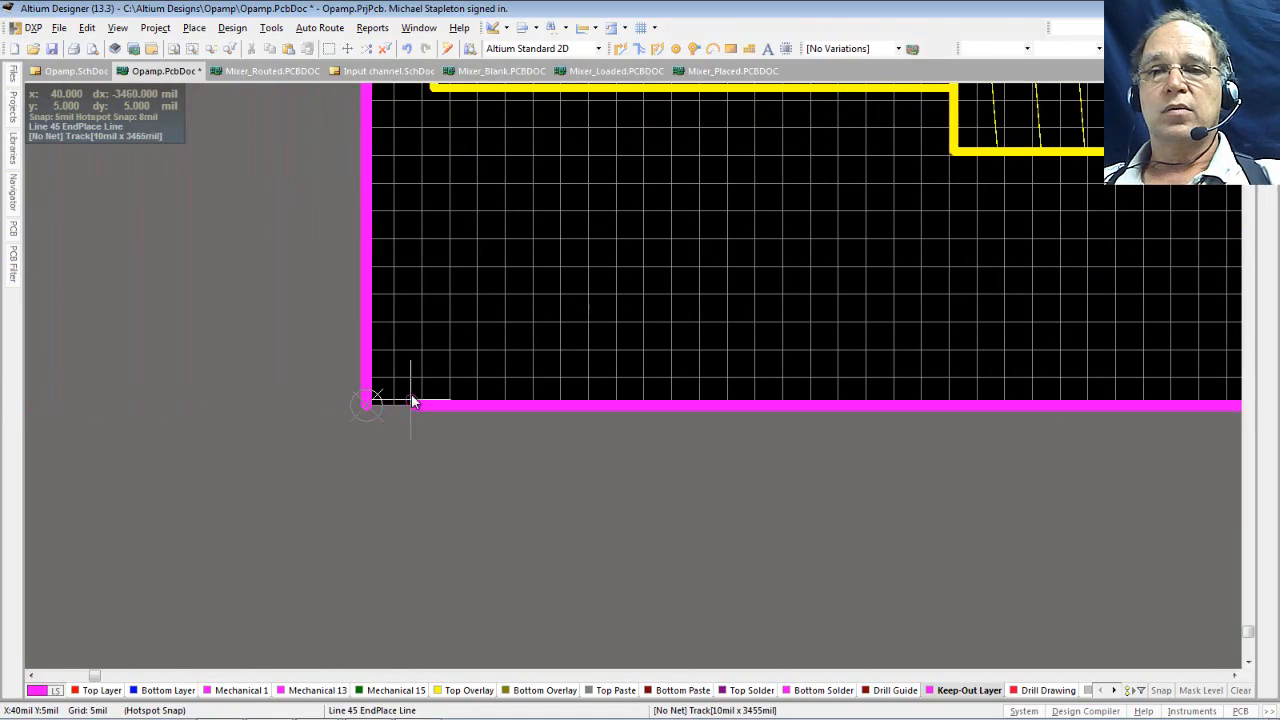
- Run the keep-out line along the rest of the bottom edge and close it at the origin, X 0, Y 0 mil
left_click(367, 407)
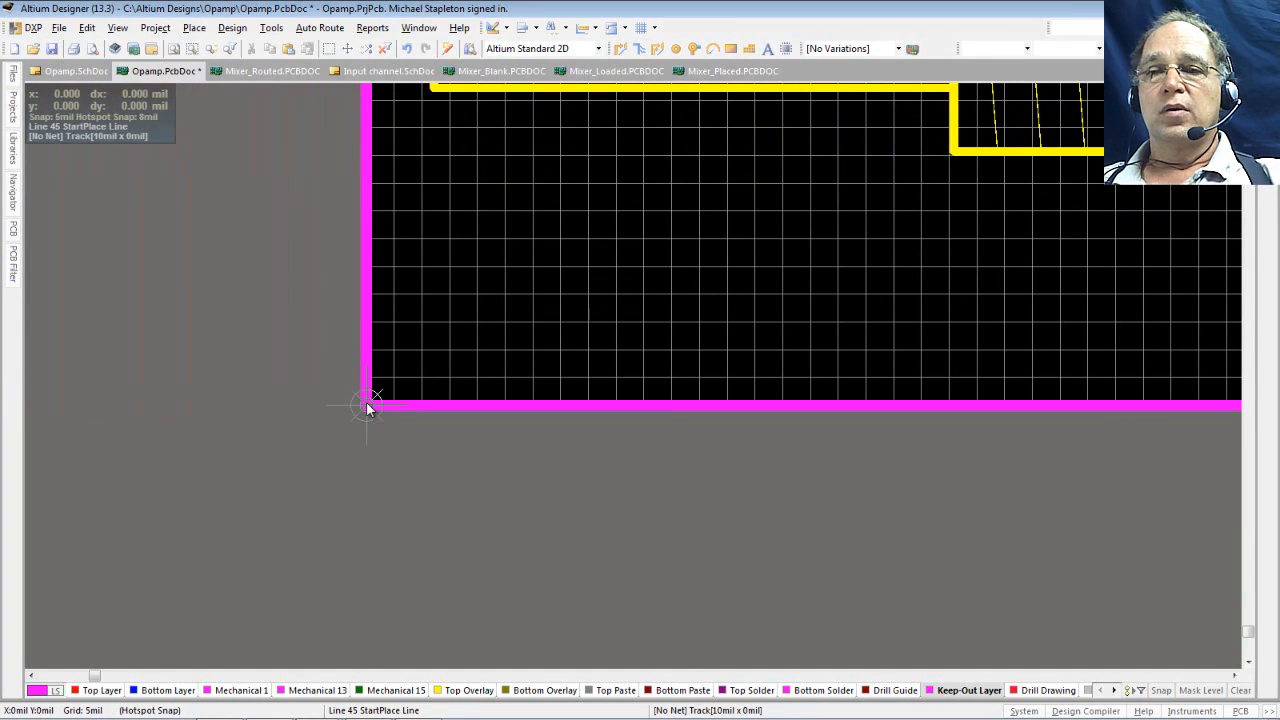
right_click(367, 405)
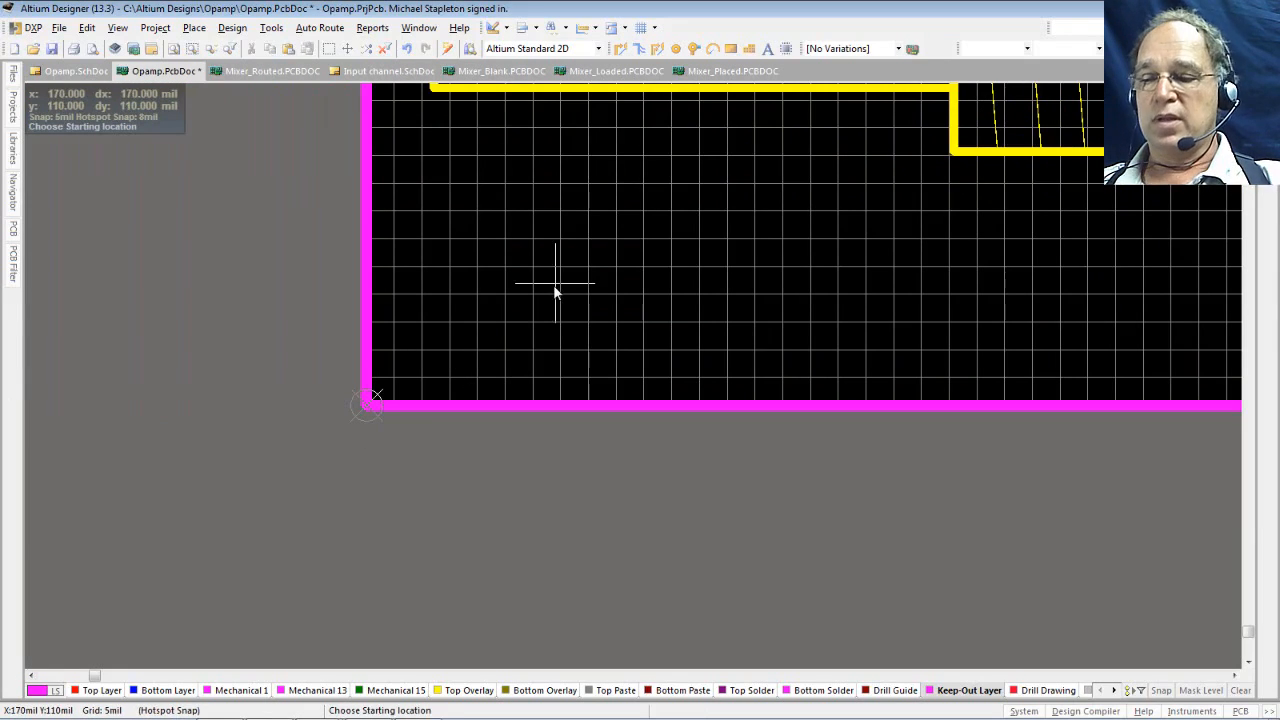
scroll(555, 290, "down", 4, "ctrl")
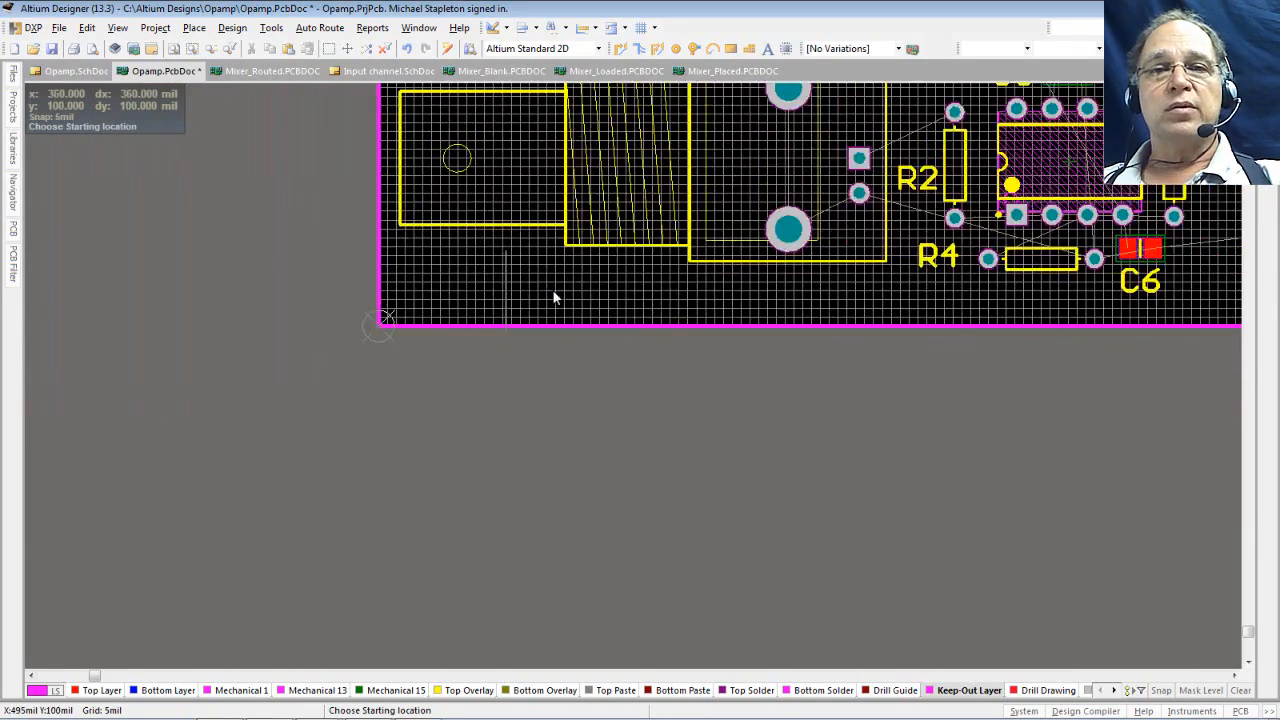
- Draw a closed keep-out rectangle above connector P2, with corners at X 300, Y 1350 and X 845, Y 850 mil
scroll(553, 290, "down", 2, "ctrl")
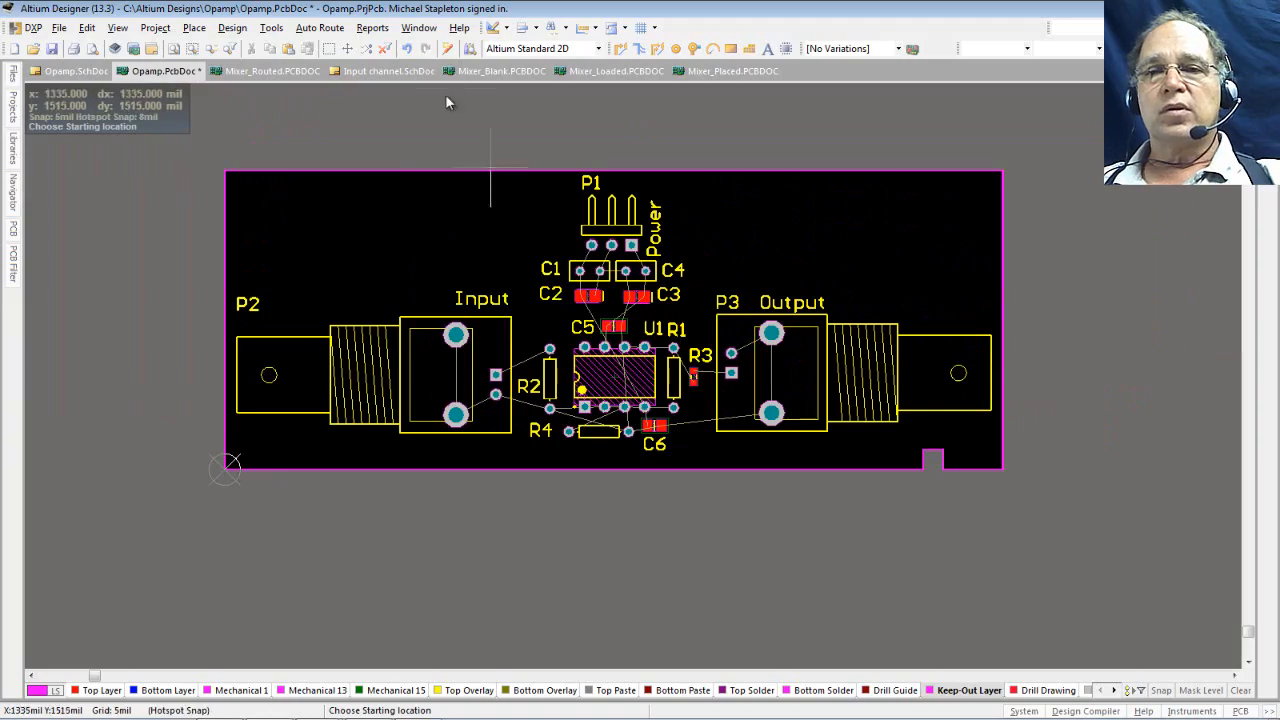
scroll(323, 257, "up", 2, "ctrl")
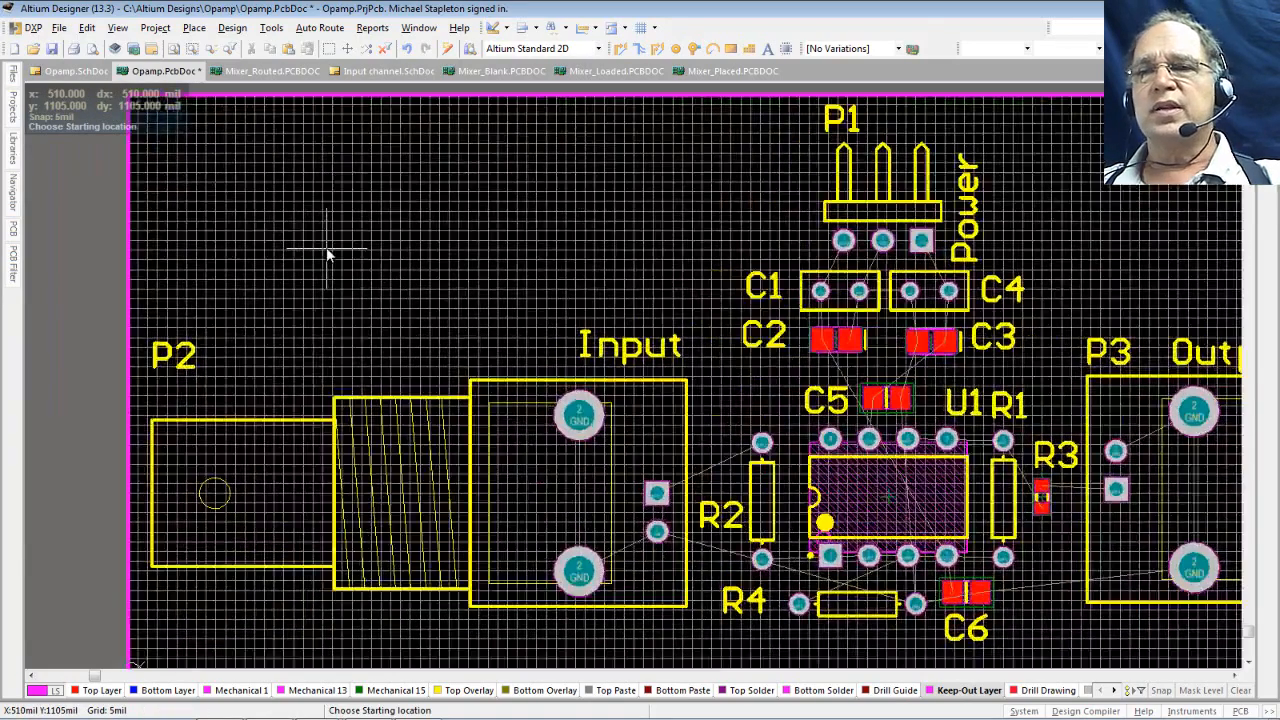
left_click(245, 153)
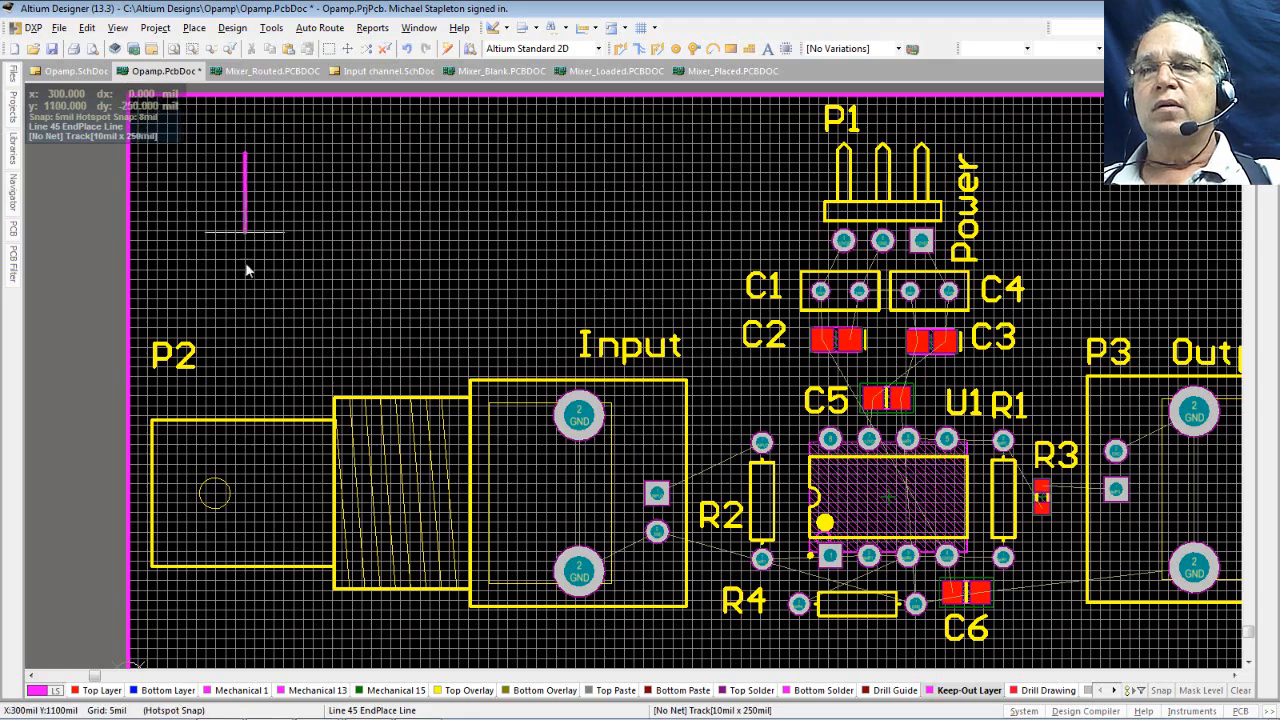
left_click(245, 347)
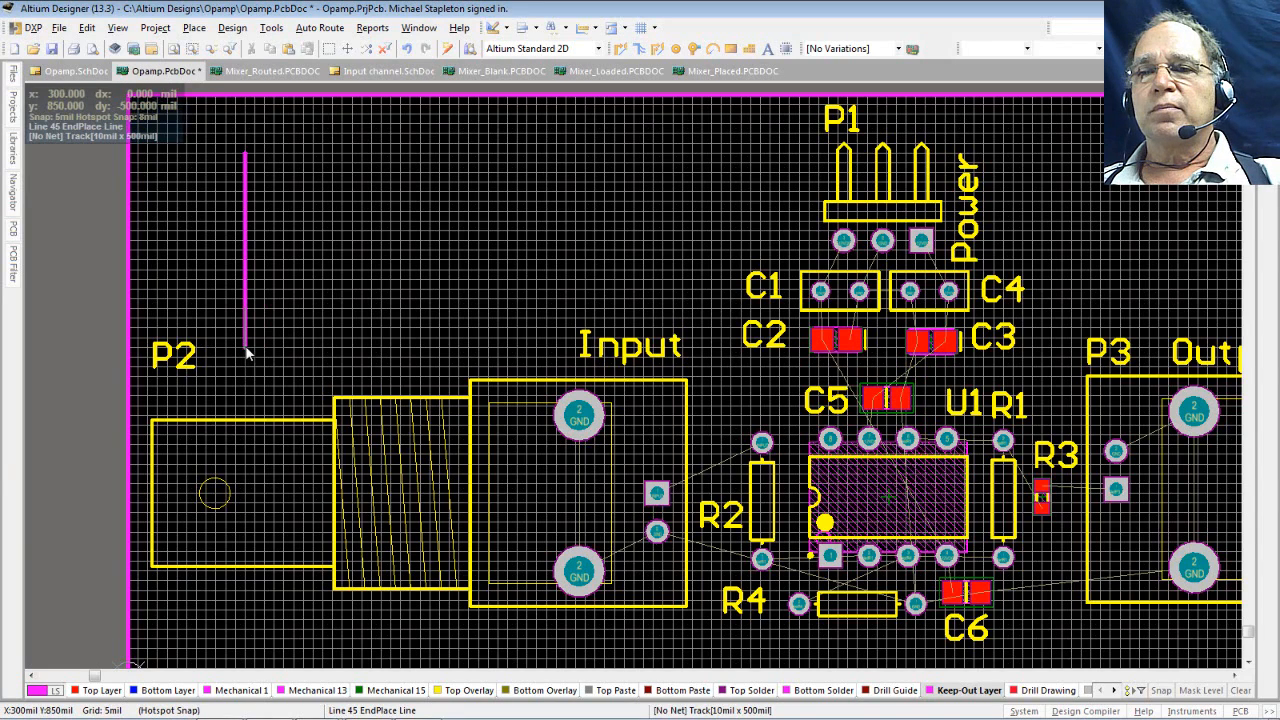
left_click(458, 348)
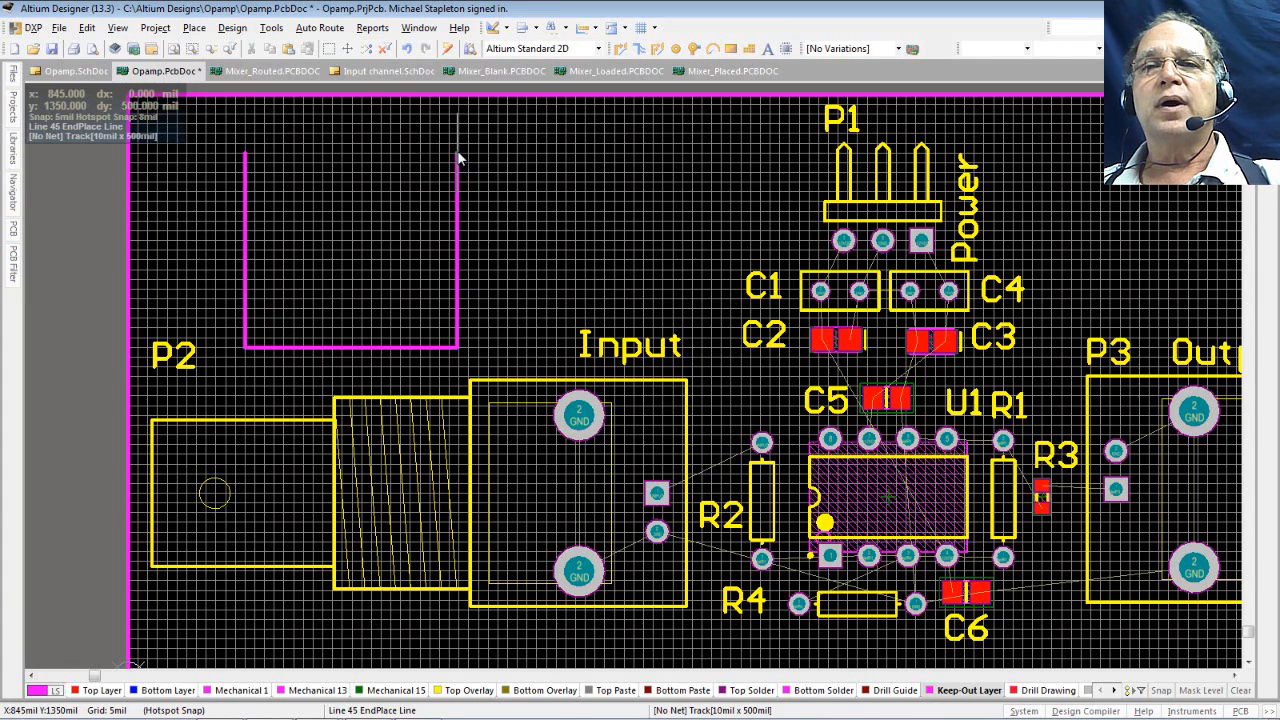
left_click(457, 154)
left_click(246, 154)
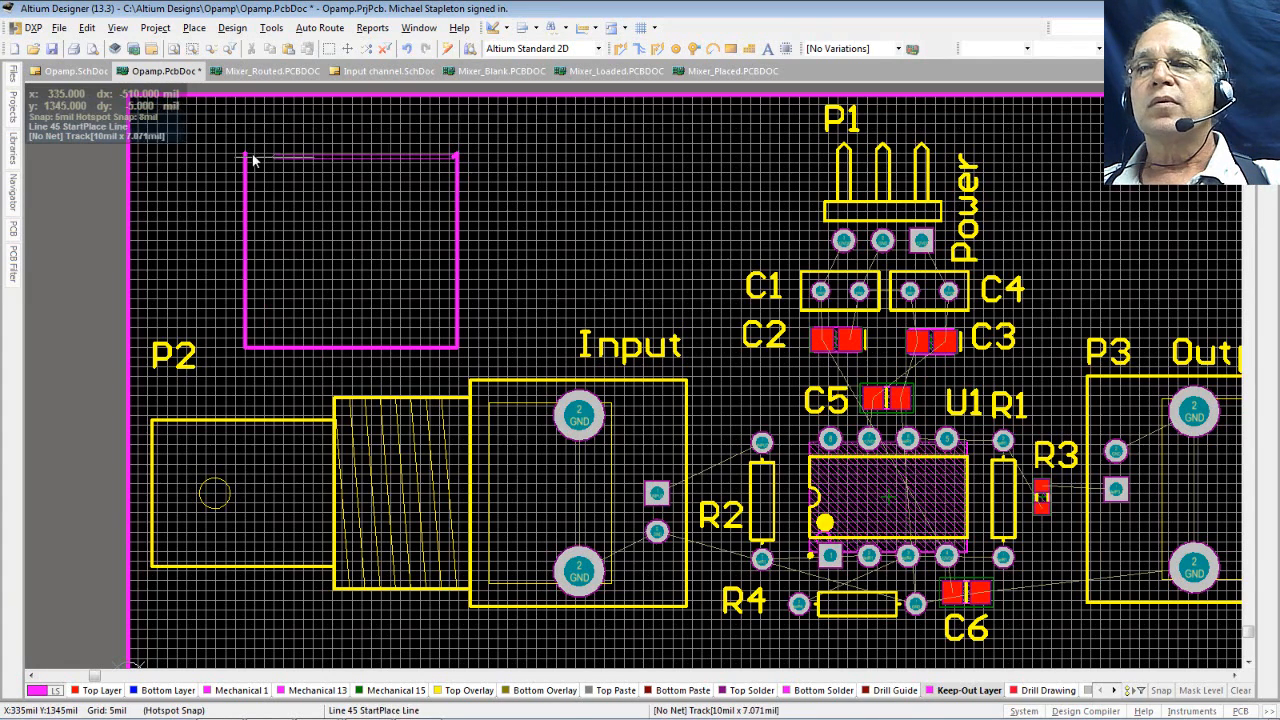
left_click(244, 155)
left_click(244, 155)
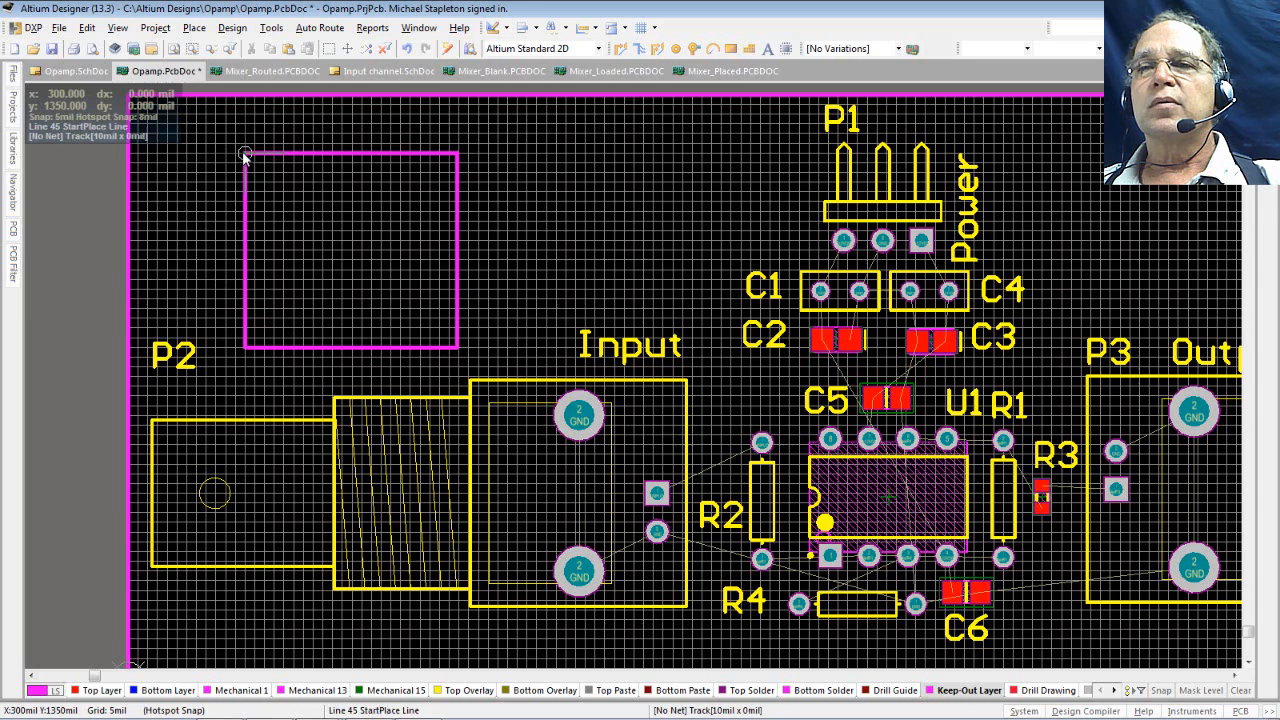
right_click(244, 155)
right_click(244, 155)
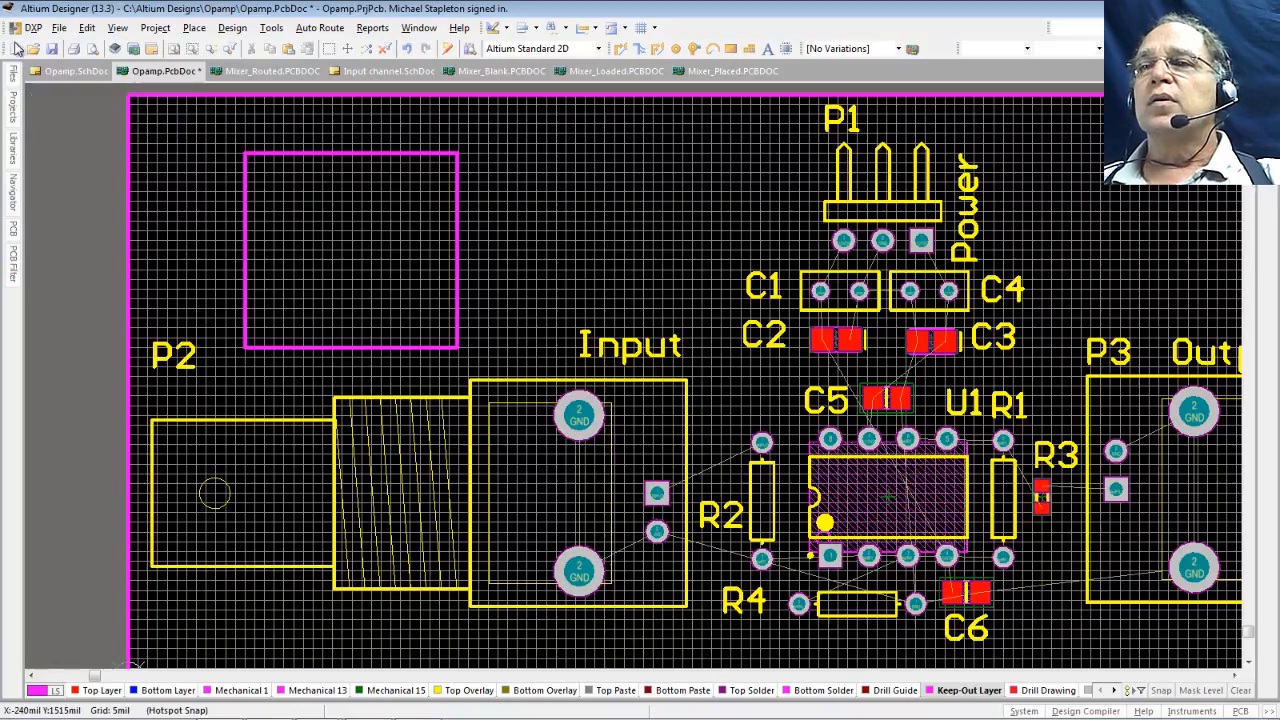
- Save the PCB document and make the Top Layer the active layer
left_click(51, 48)
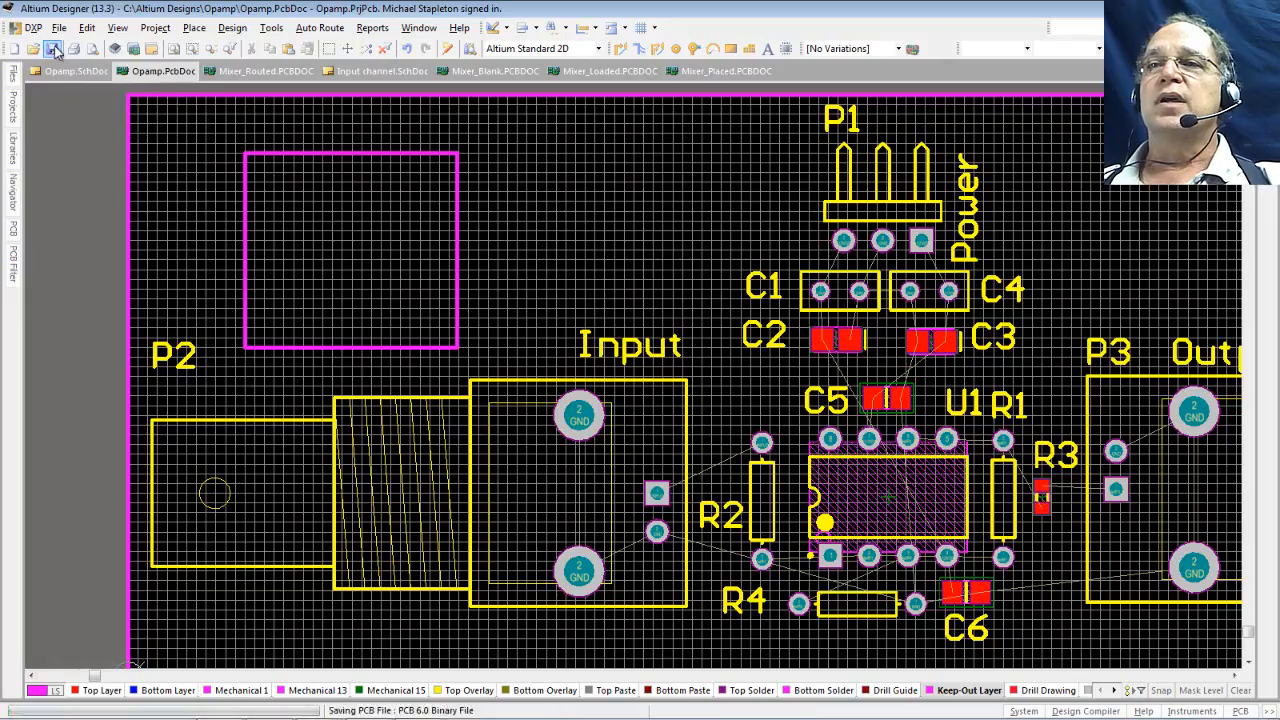
left_click(173, 51)
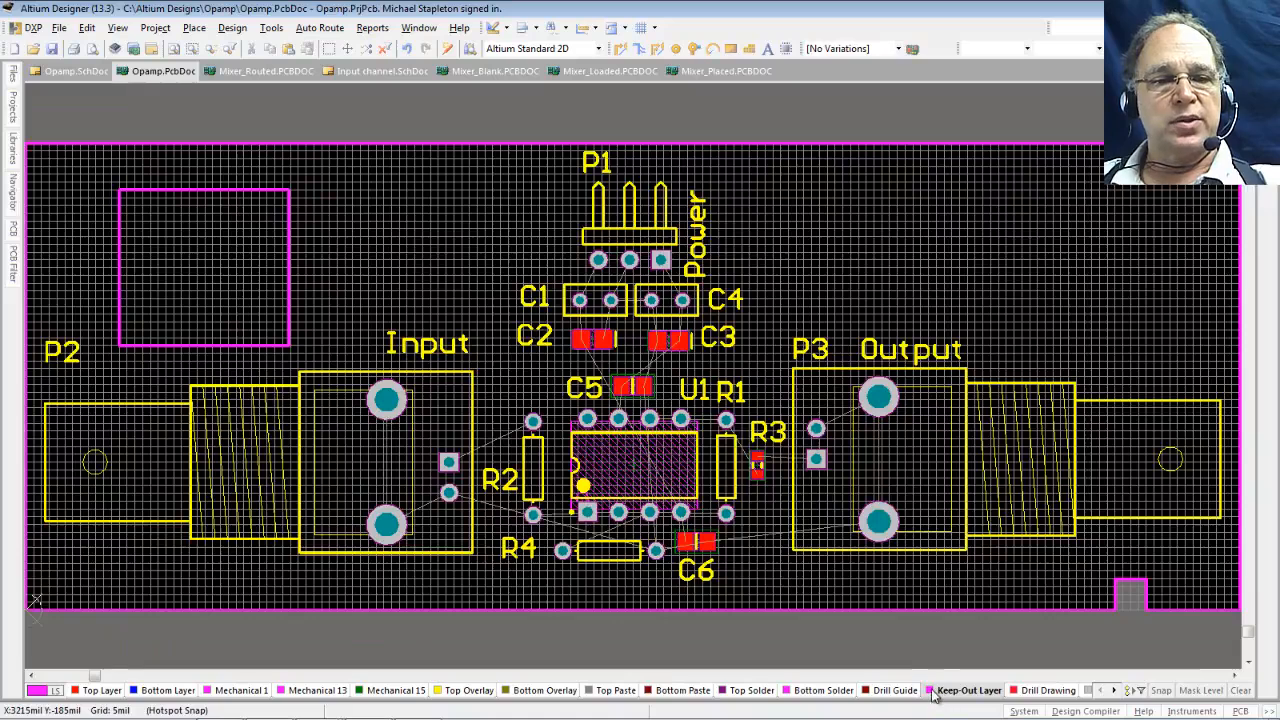
left_click(104, 690)
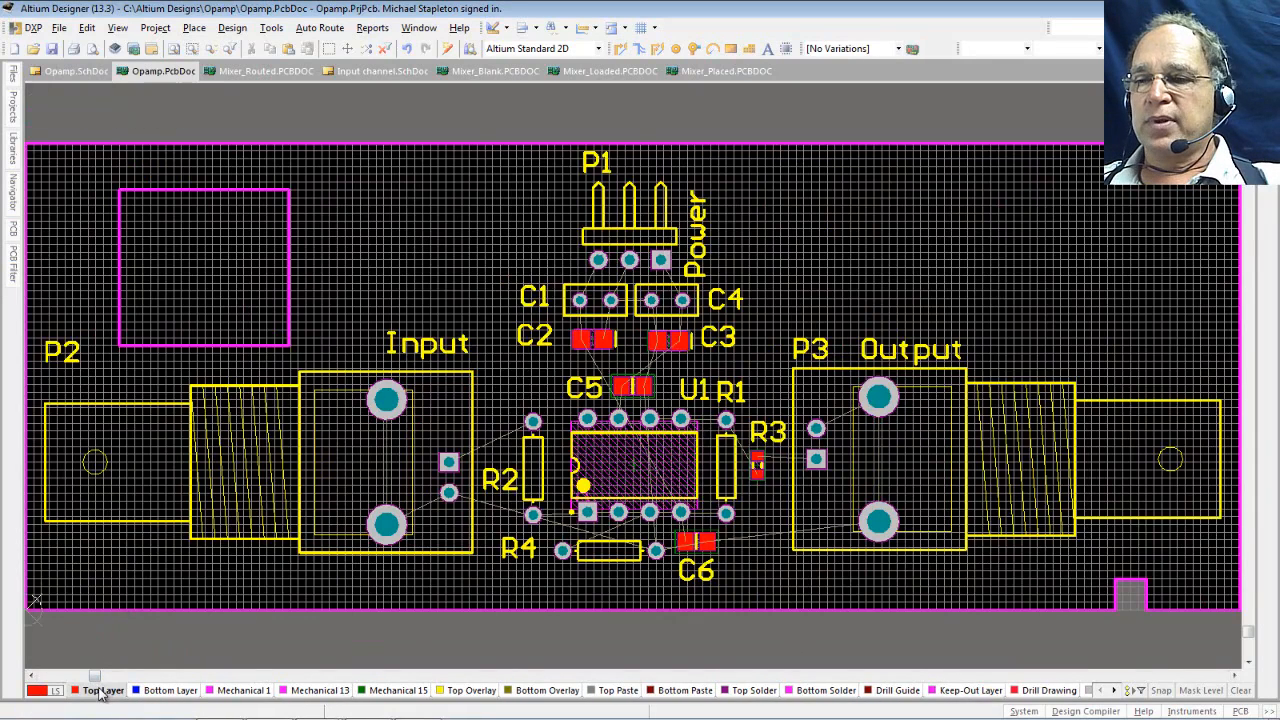
- Move the lower track of the keep-out rectangle above P2 to the Top Layer through its properties
double_click(170, 345)
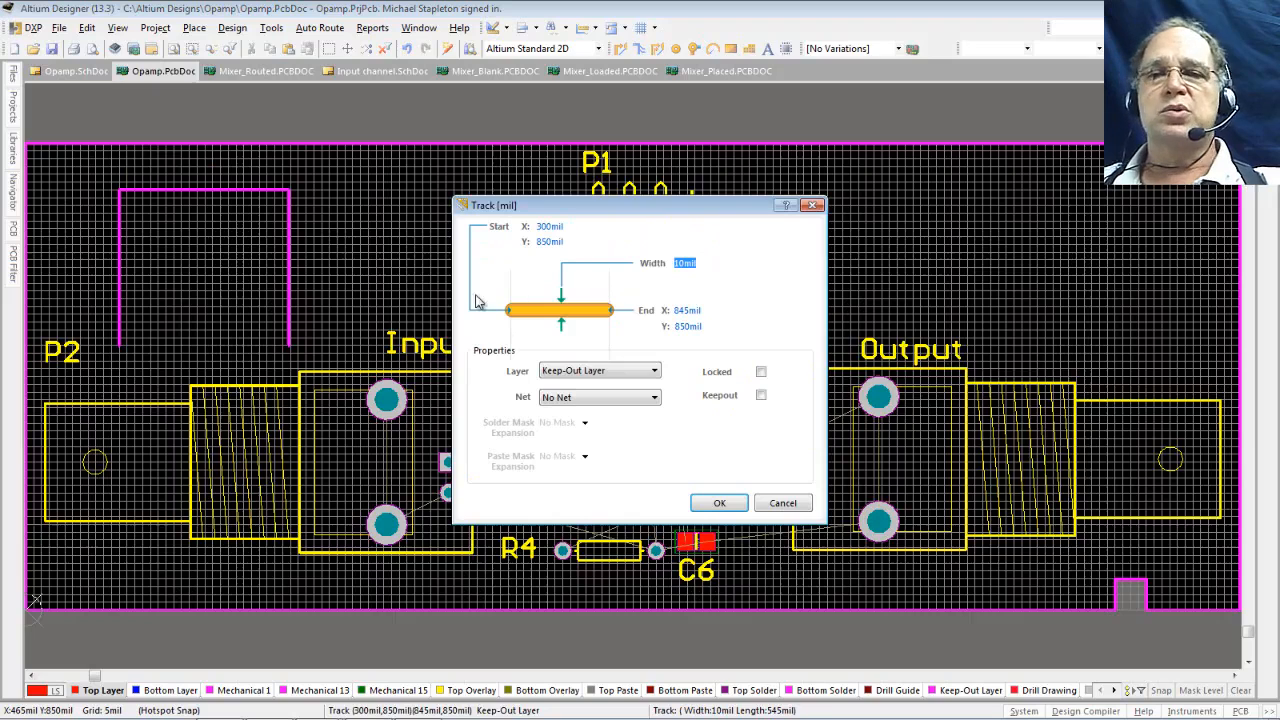
left_click(655, 372)
left_click_drag(652, 437, 652, 390)
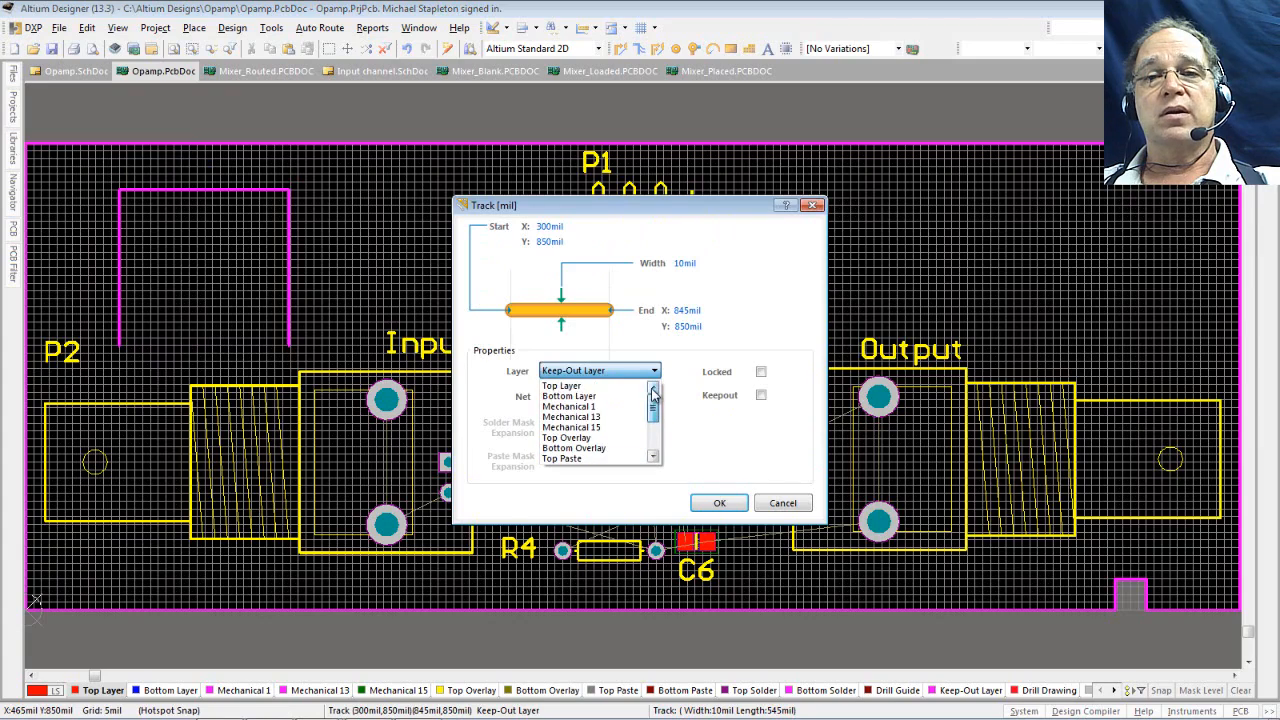
left_click(619, 387)
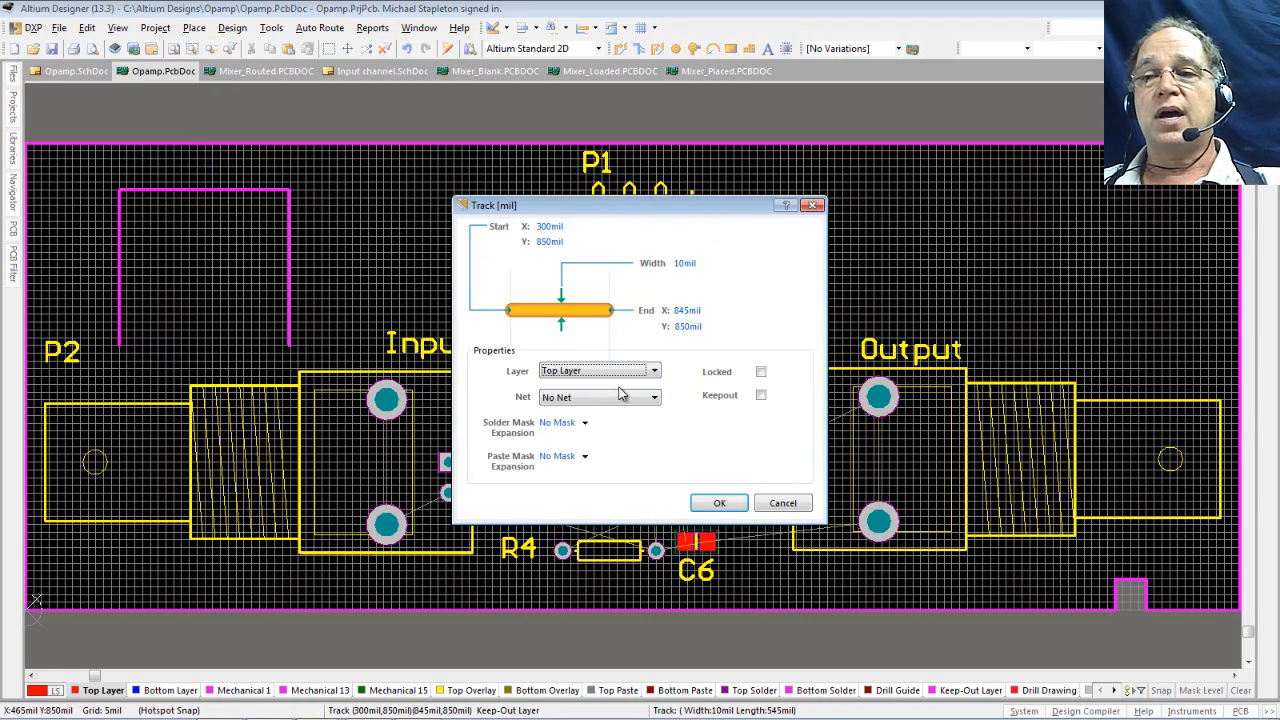
left_click(720, 503)
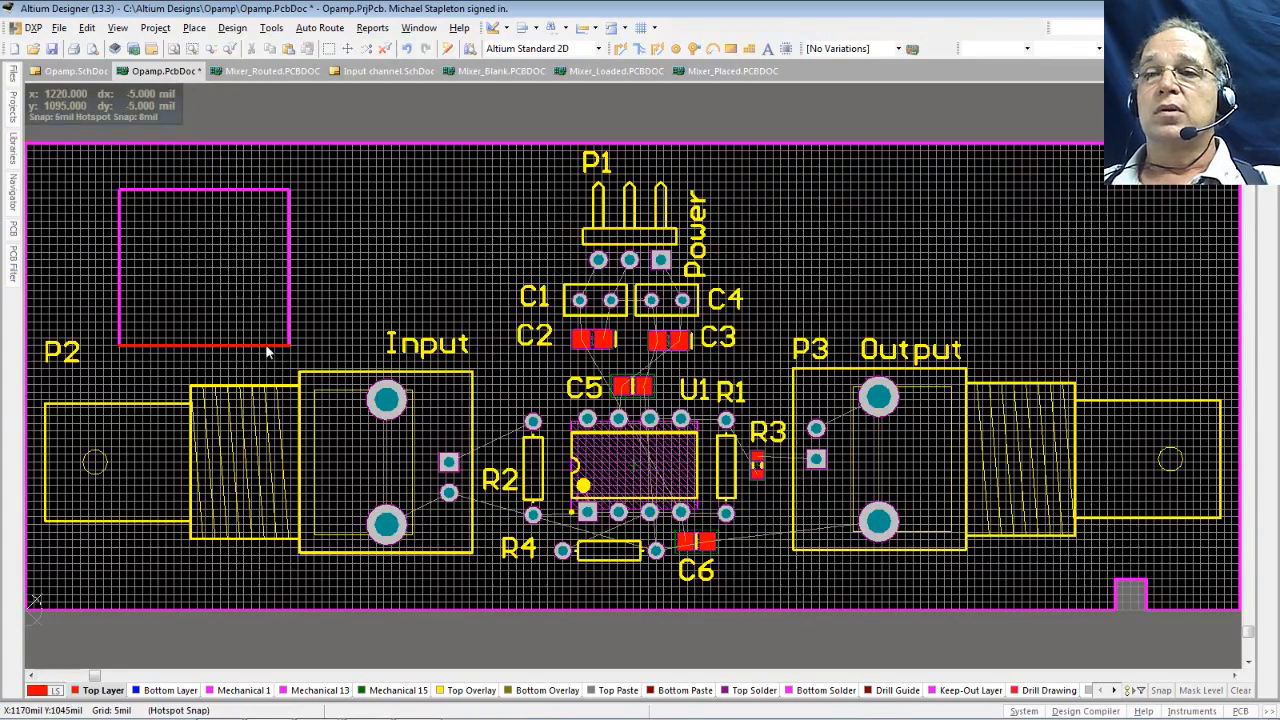
- Undo the layer change on the keep-out rectangle's lower track
scroll(200, 337, "up", 3, "ctrl")
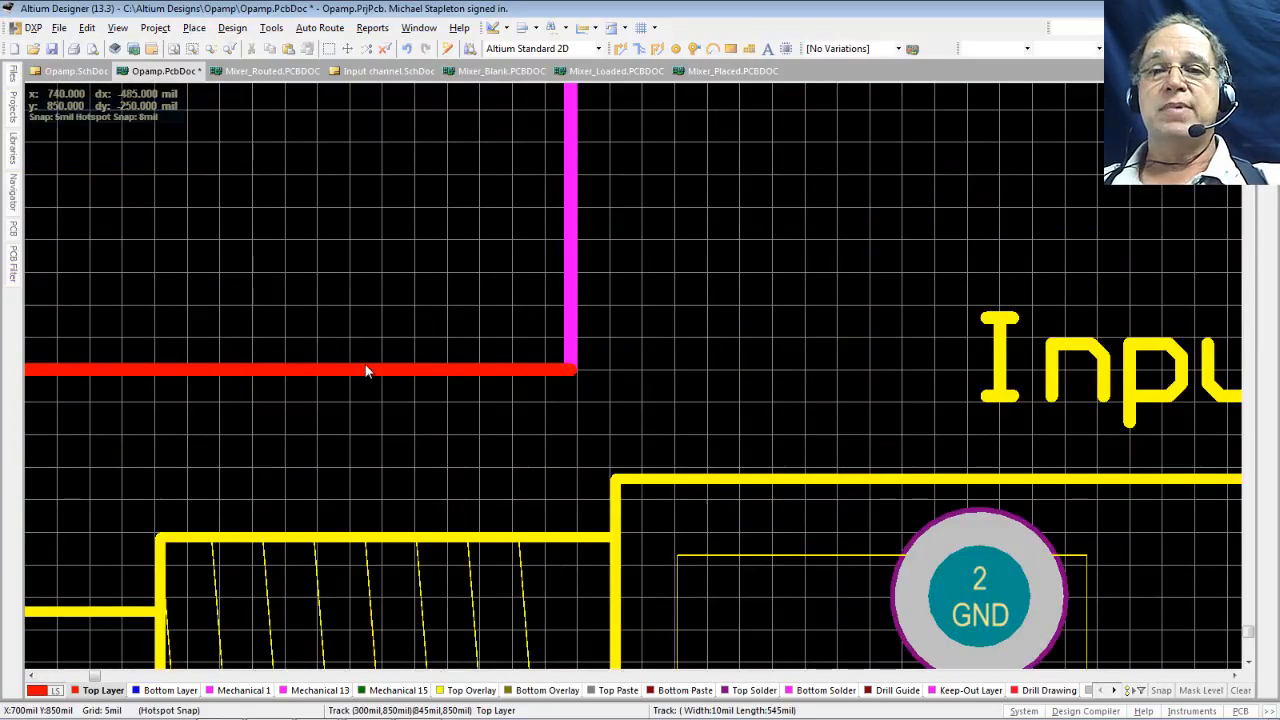
key("shift")
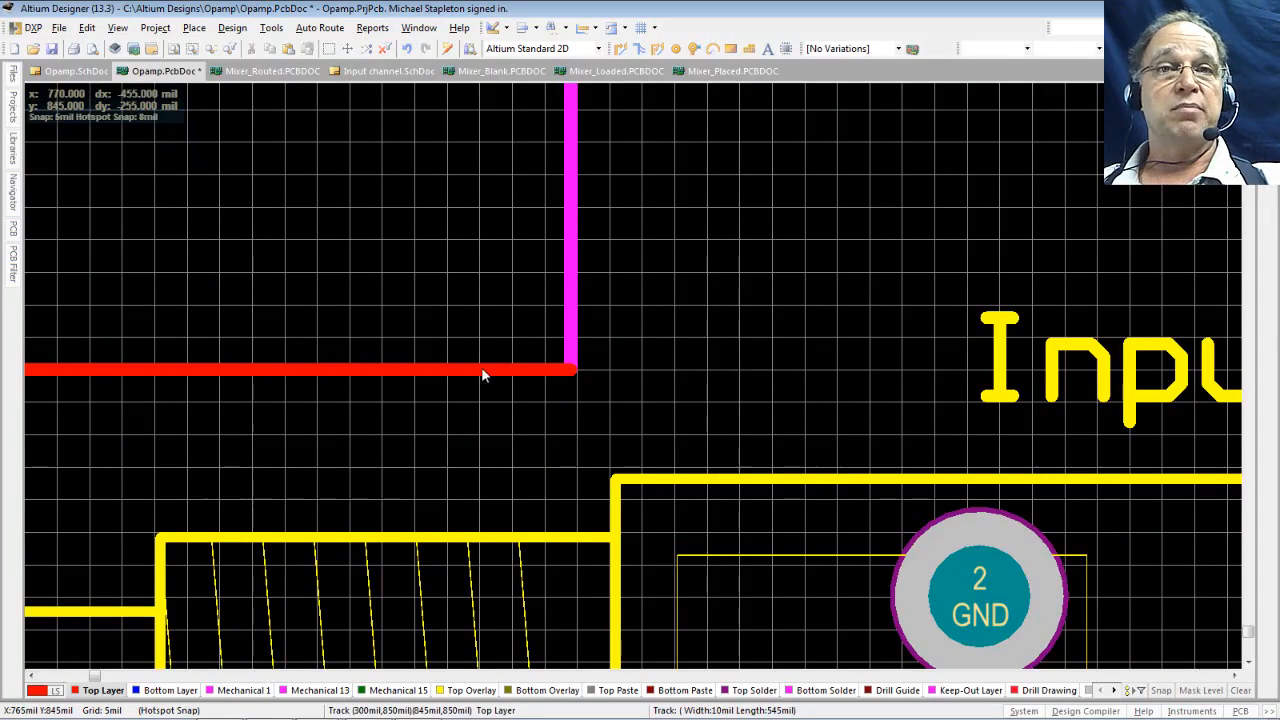
key("shift")
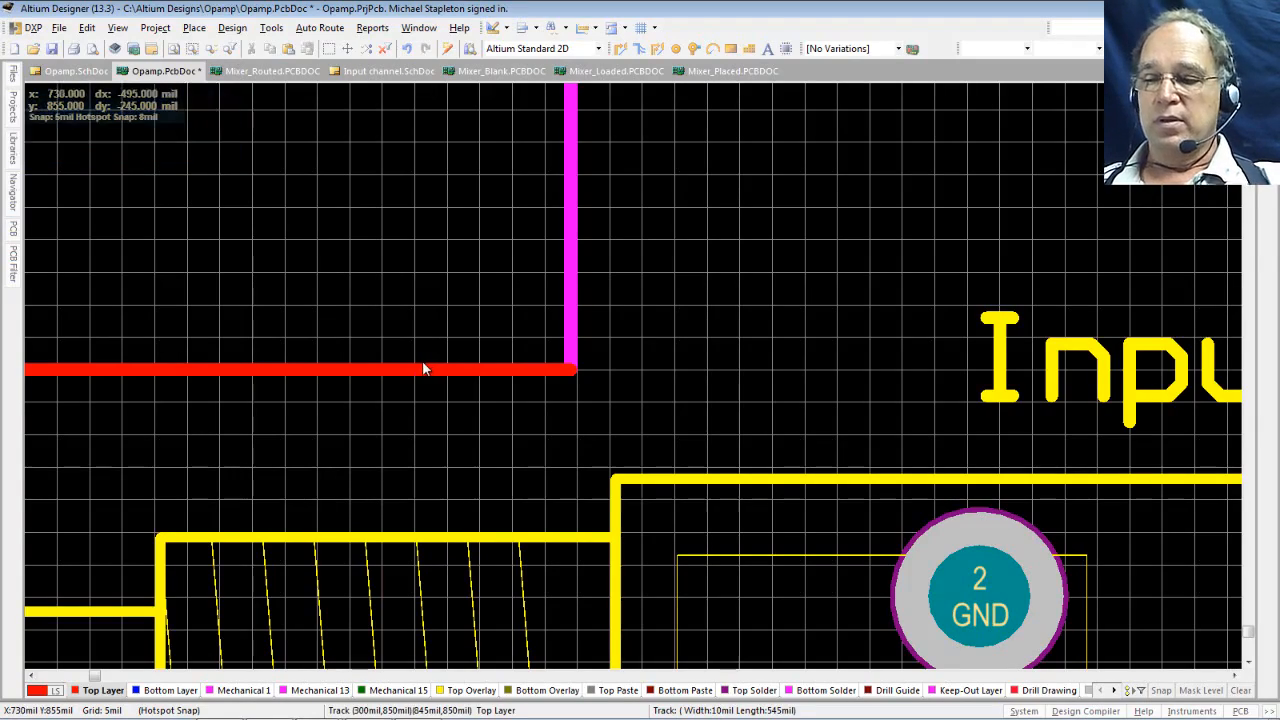
left_click(422, 364)
key("Delete")
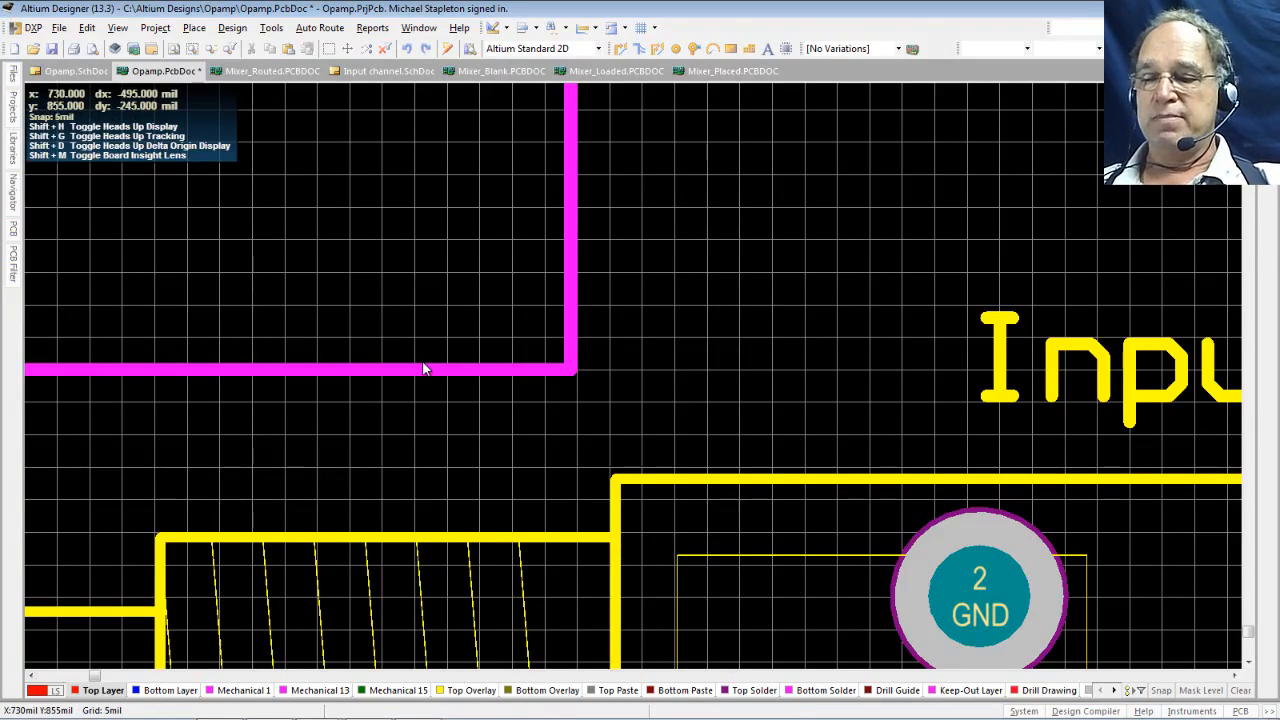
- Set capacitor C6's component layer to Bottom Layer in its properties
scroll(422, 368, "down", 2, "ctrl")
scroll(422, 370, "down", 3, "ctrl")
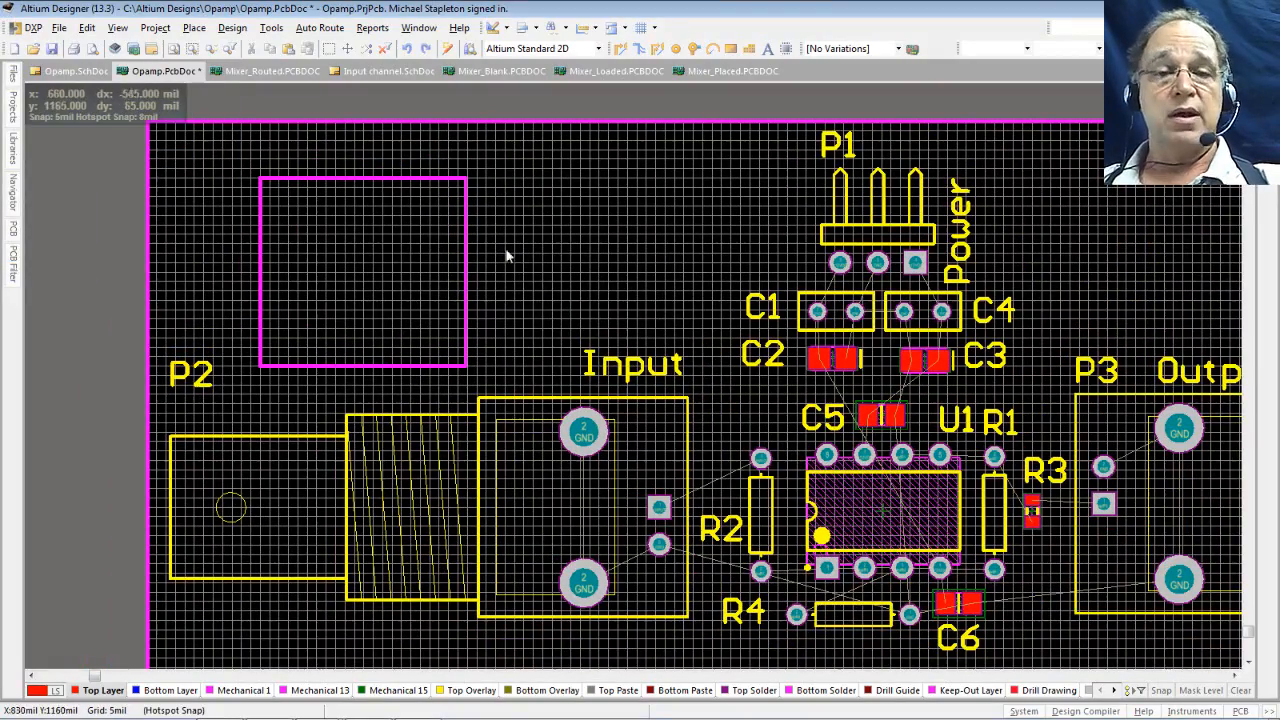
right_click_drag(671, 264, 560, 238)
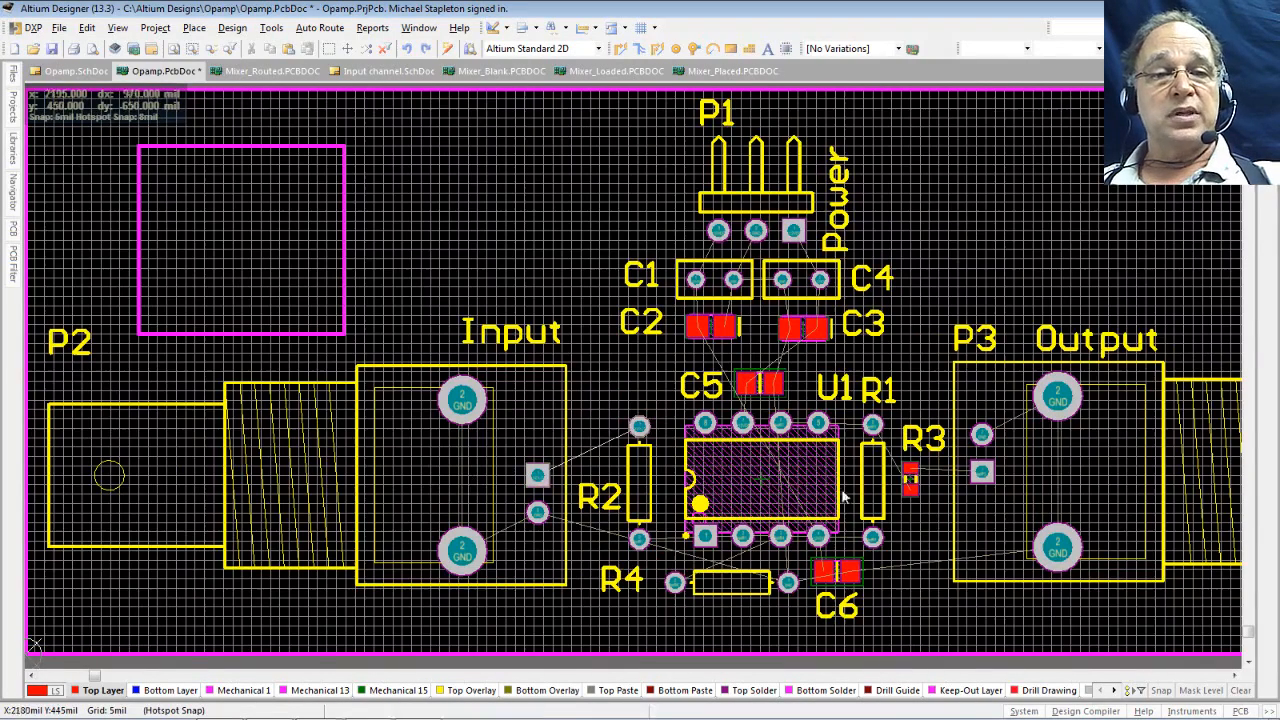
double_click(843, 584)
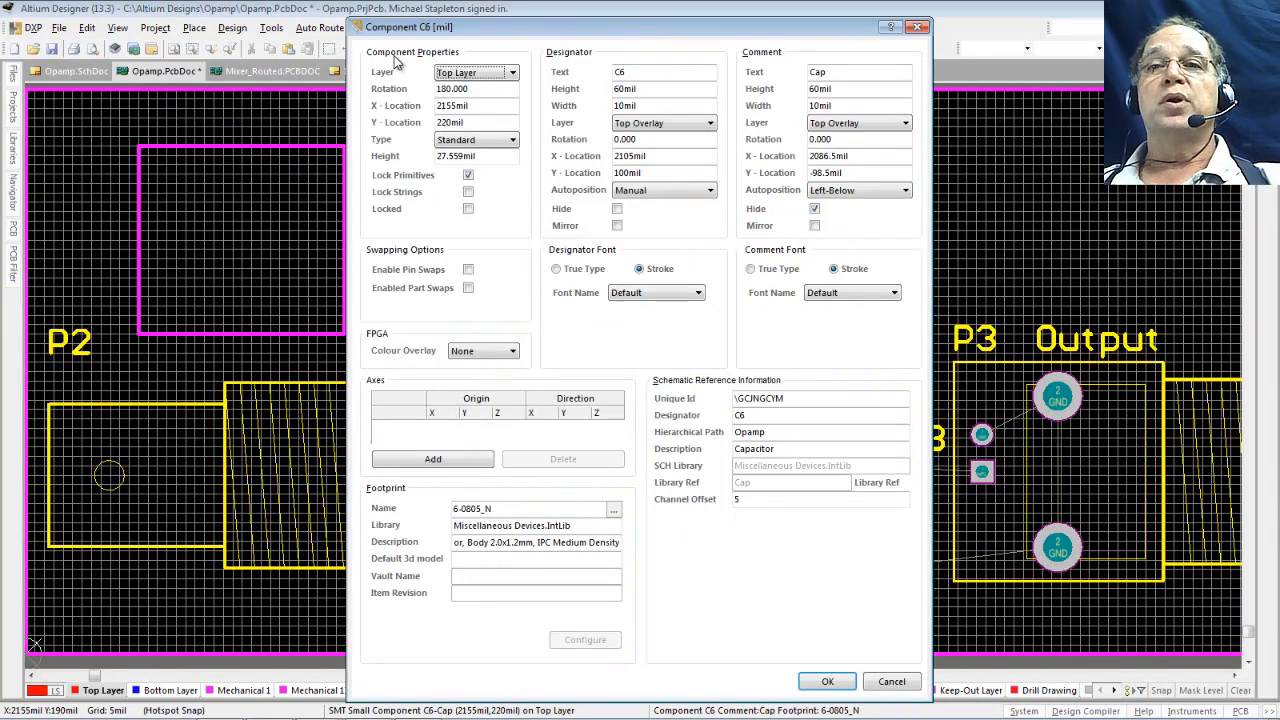
left_click(513, 73)
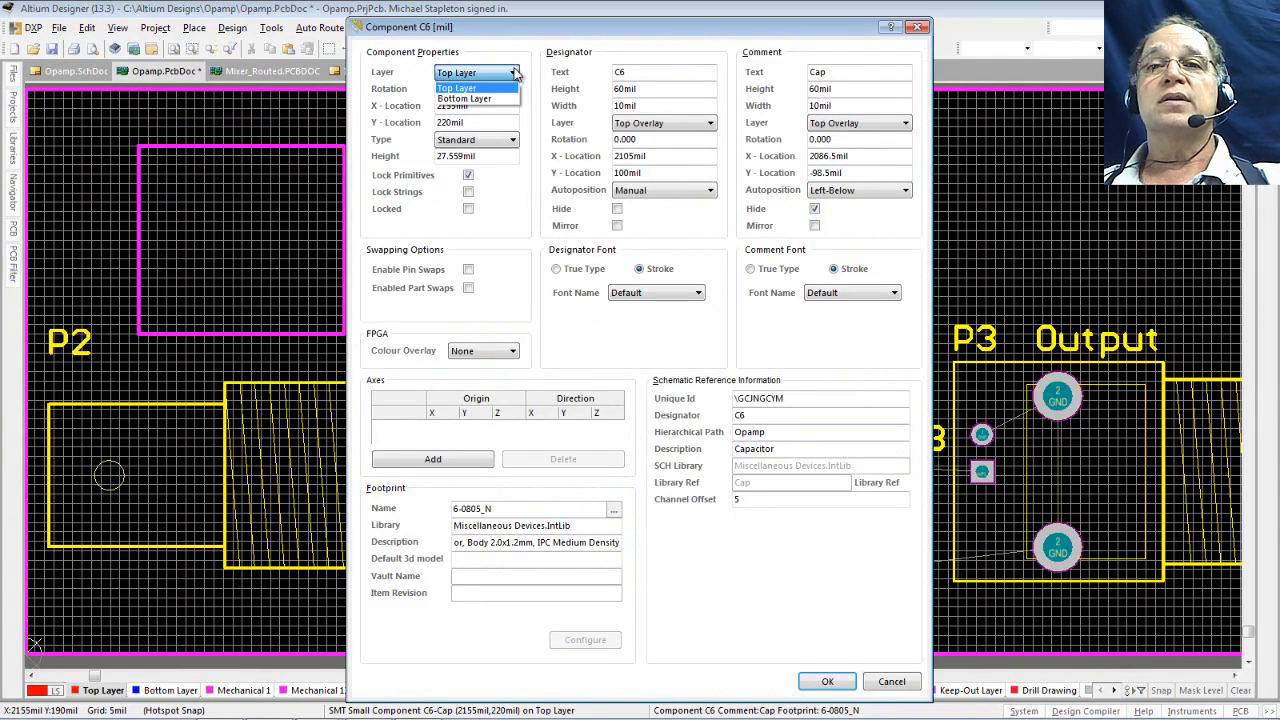
left_click(488, 99)
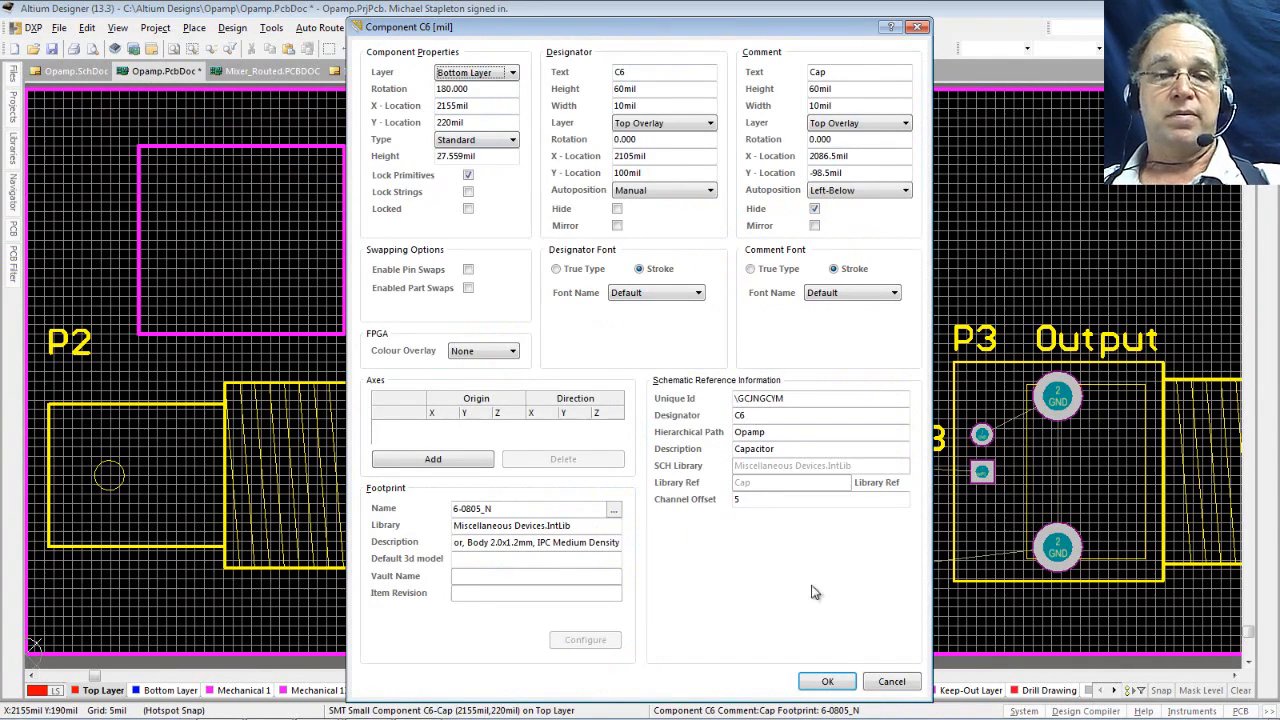
left_click(824, 684)
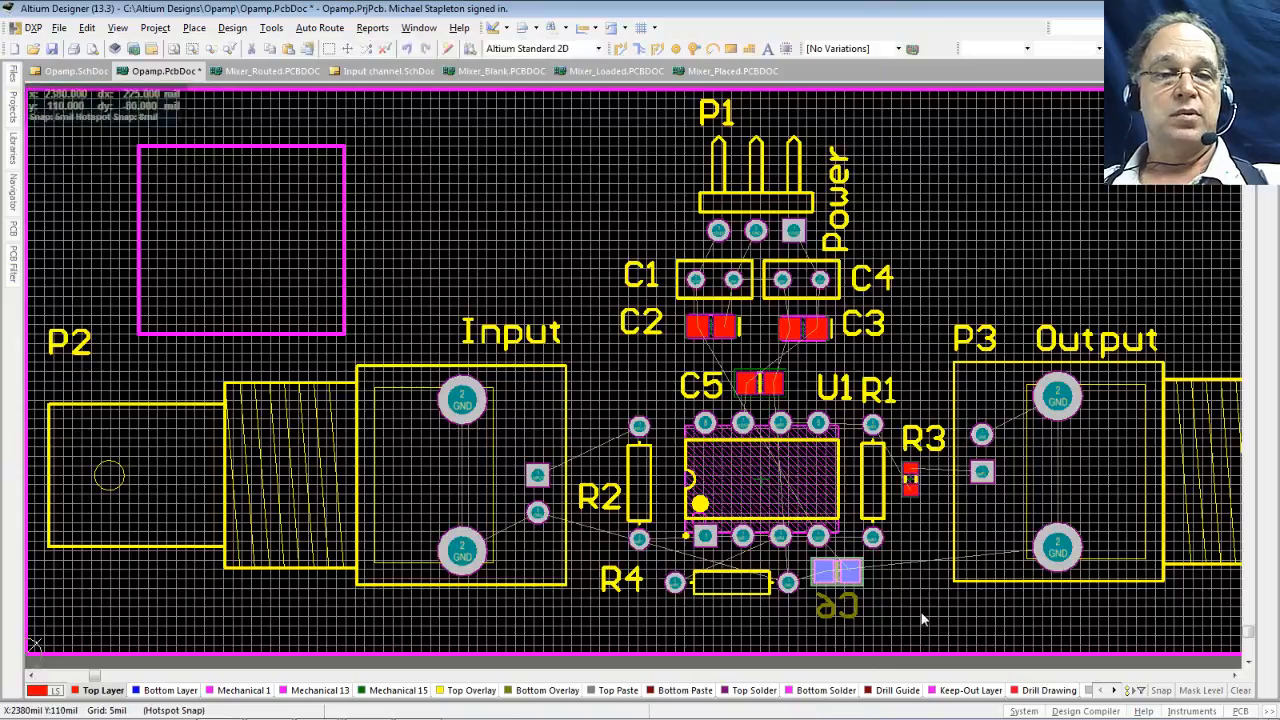
- Examine C6's pads and its mirrored designator text up close
scroll(920, 615, "up", 5, "ctrl")
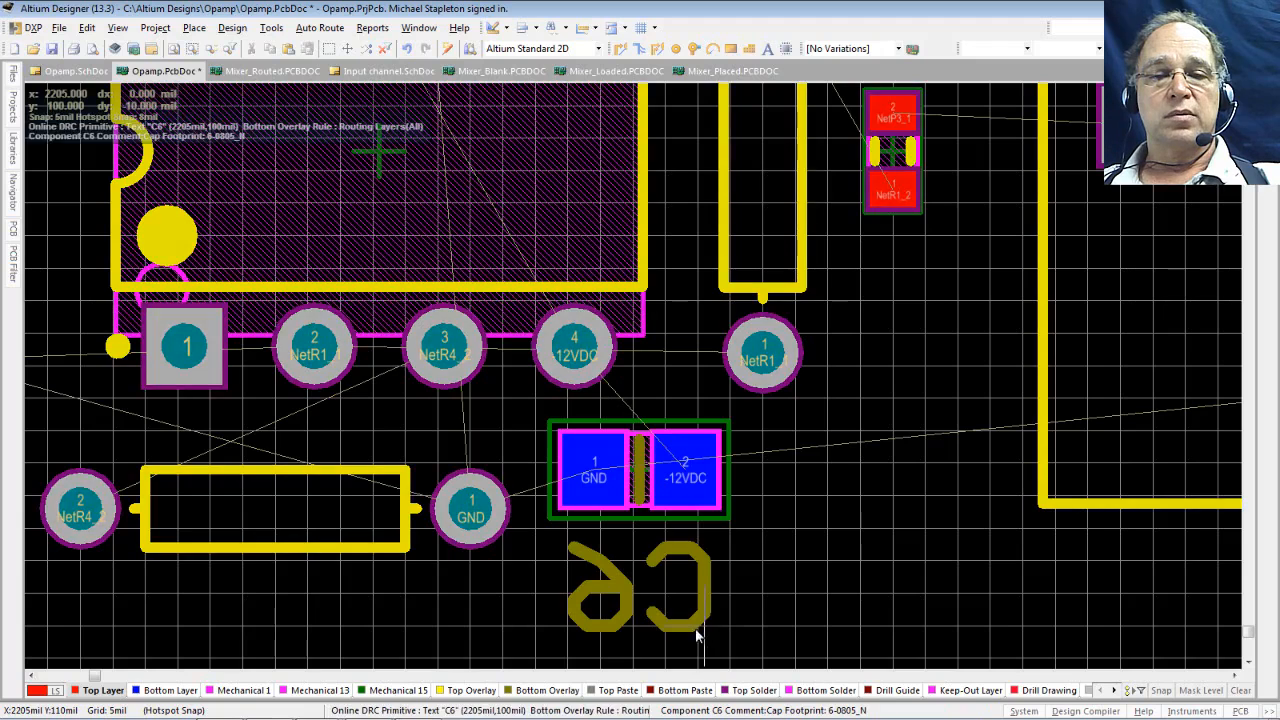
left_click_drag(700, 615, 681, 622)
left_click(795, 606)
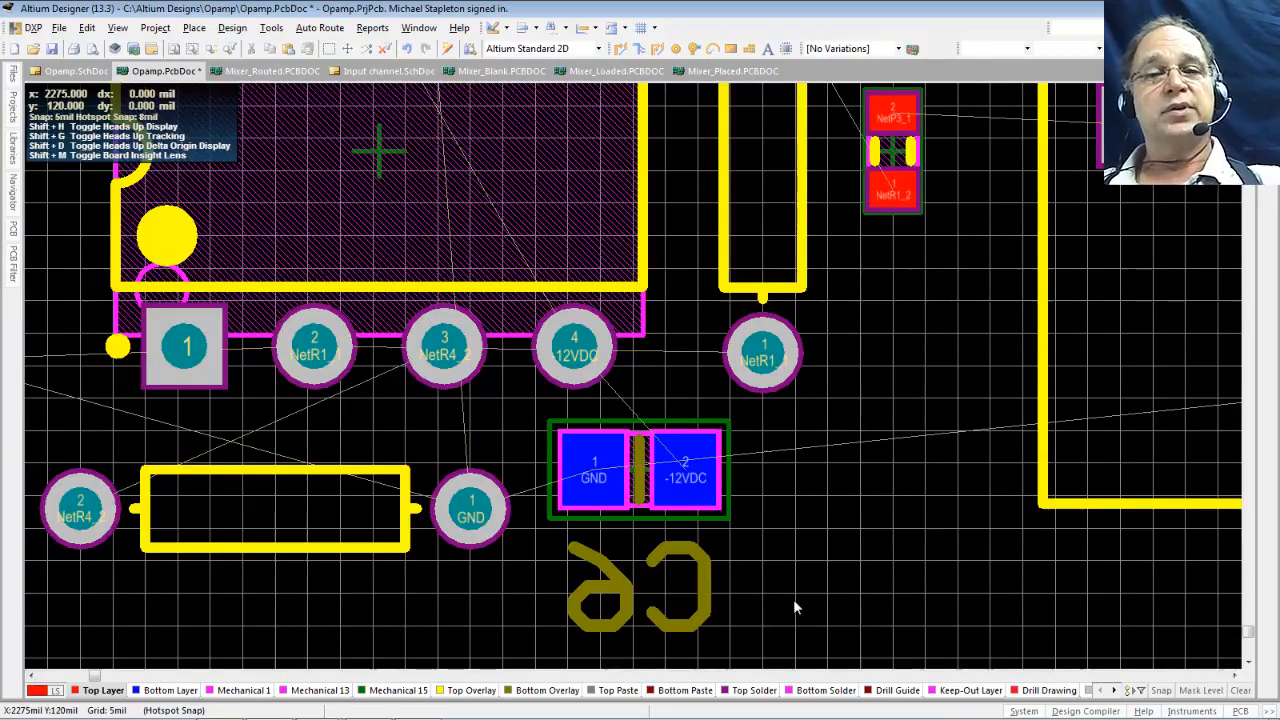
scroll(873, 552, "down", 4, "ctrl")
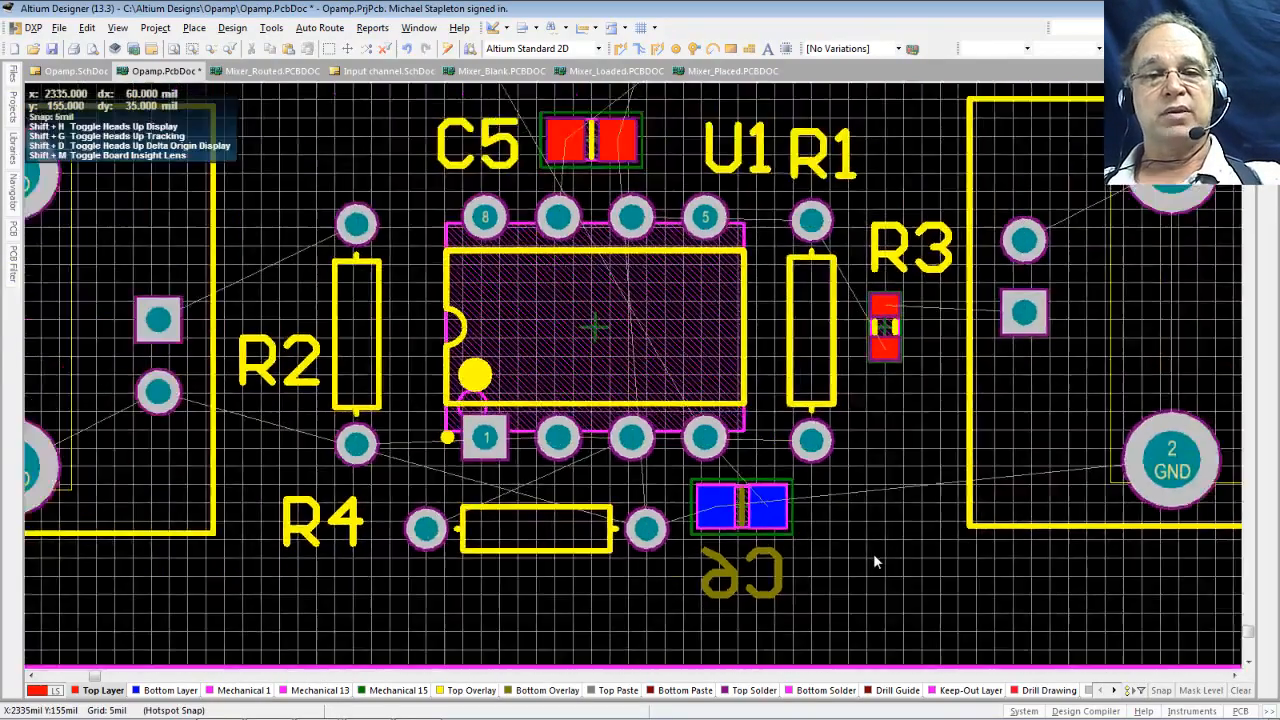
- Save the op-amp PCB document
scroll(873, 553, "down", 1, "ctrl")
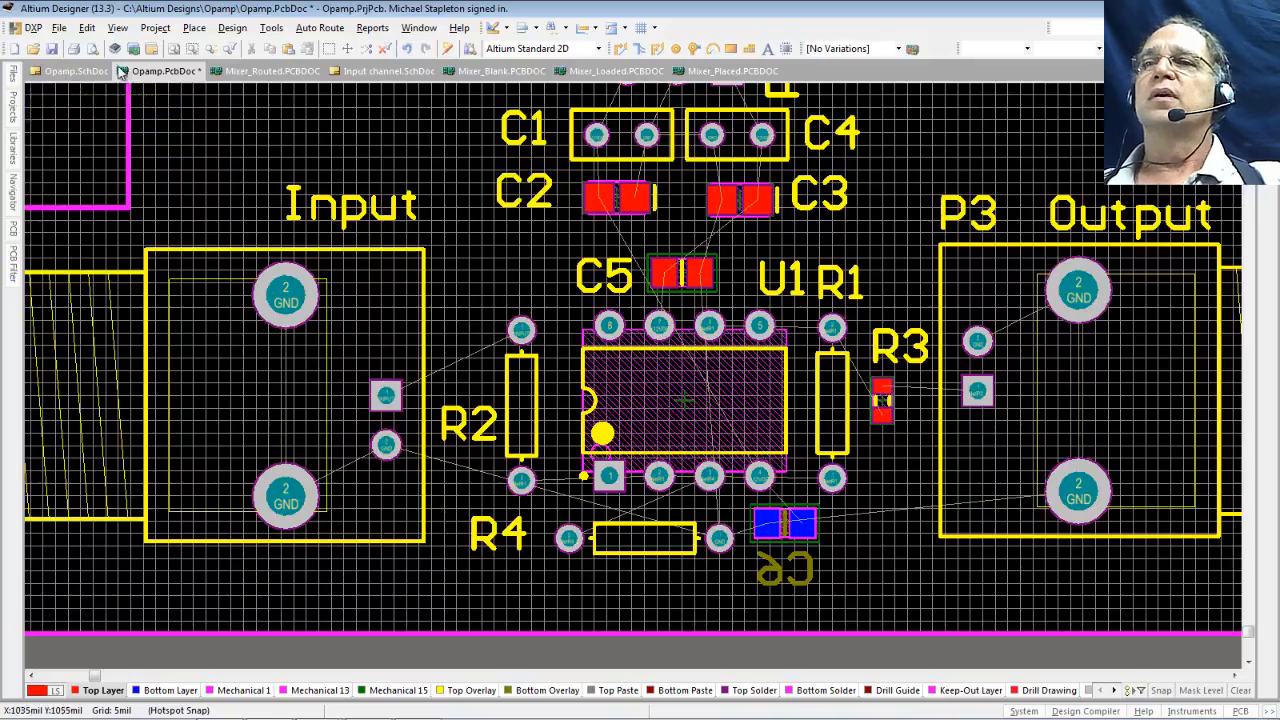
left_click(173, 49)
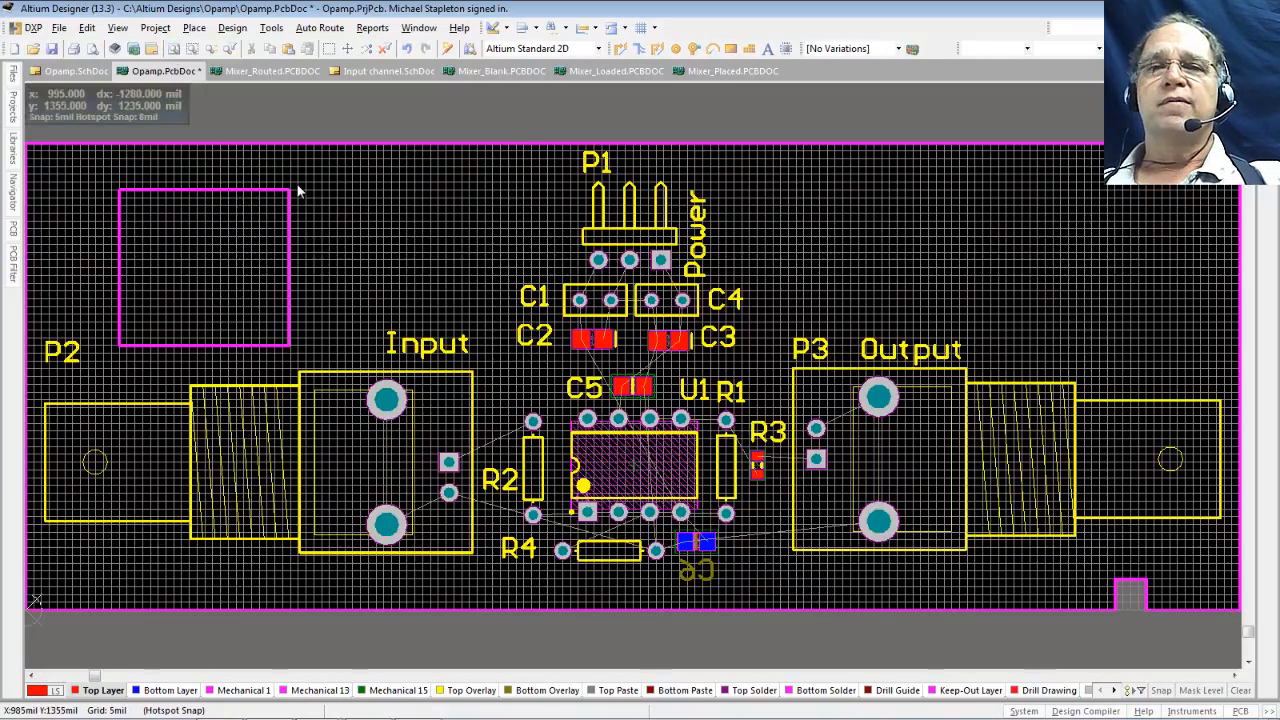
left_click(52, 49)
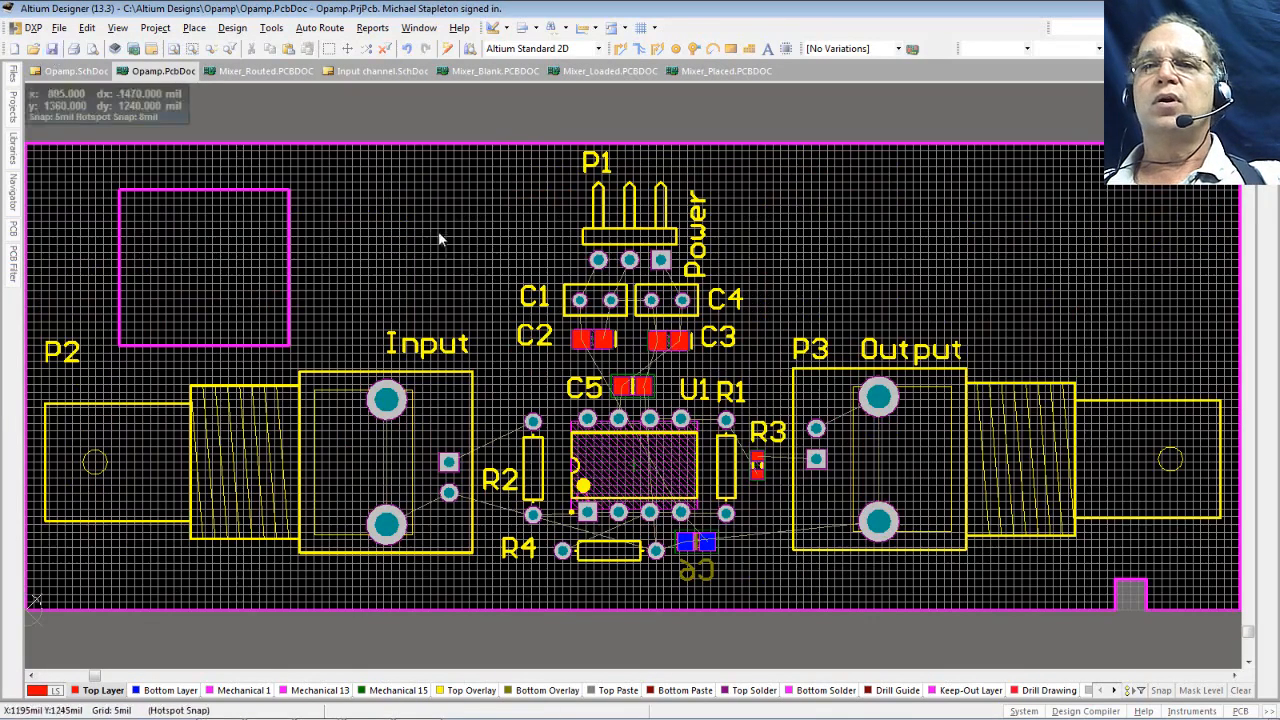